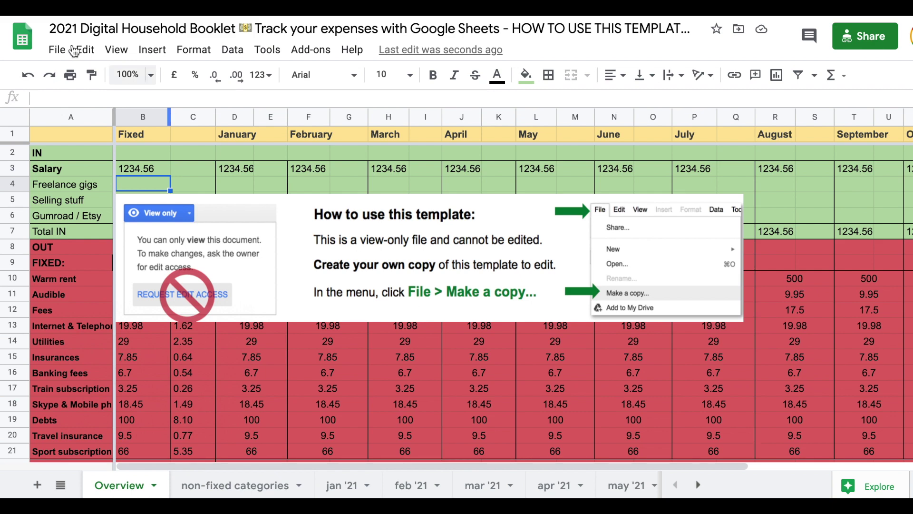
# Make a copy of the template named 'MY OWN 2021 Digital Household Booklet'
pyautogui.click(58, 49)
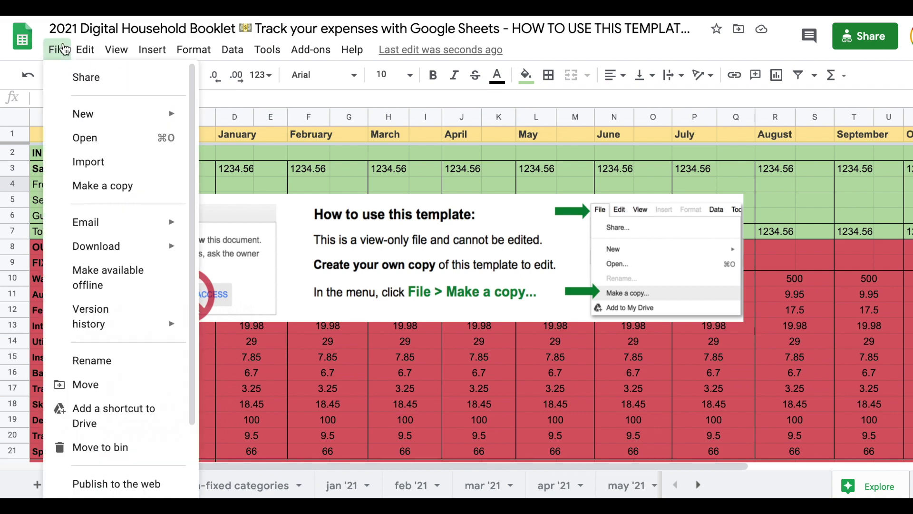
pyautogui.click(125, 189)
pyautogui.hotkey('alt', 'shift', 'Right')
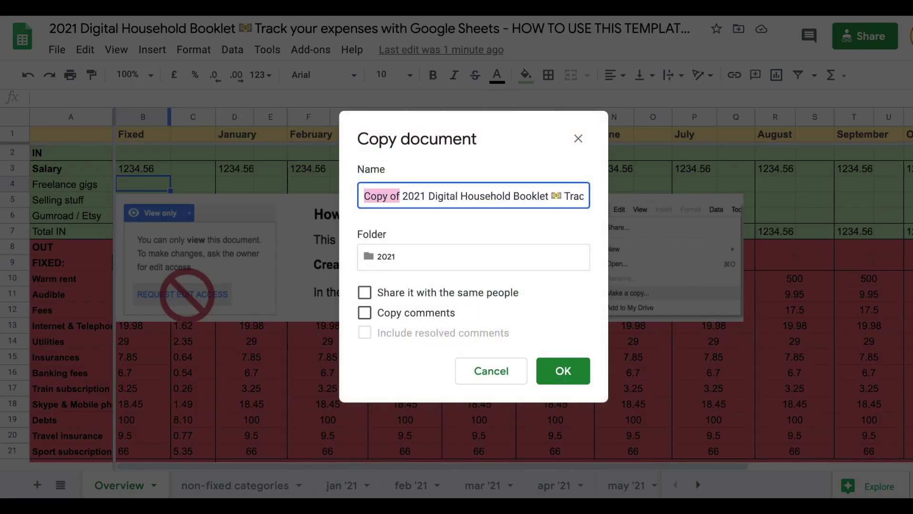
pyautogui.write('MY OWN')
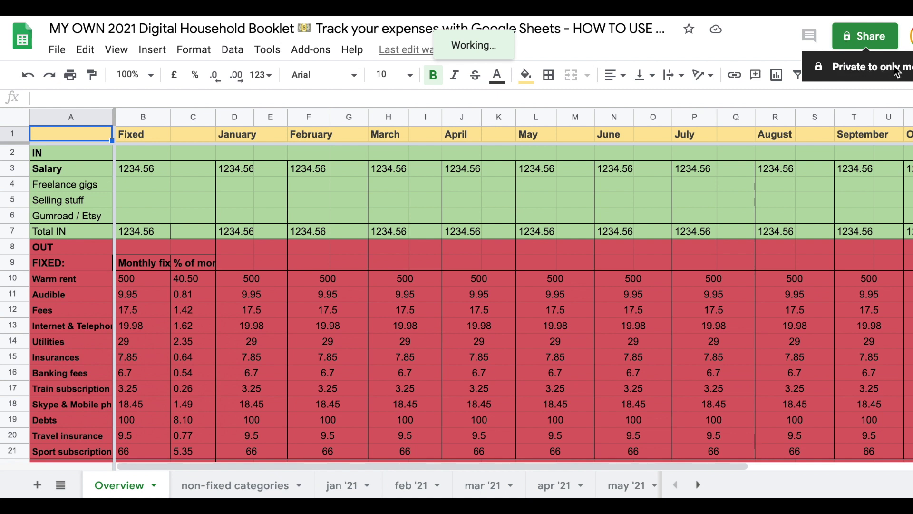
# Delete the 'How to use this template' image and select the fixed income amounts B3:B6
pyautogui.click(210, 249)
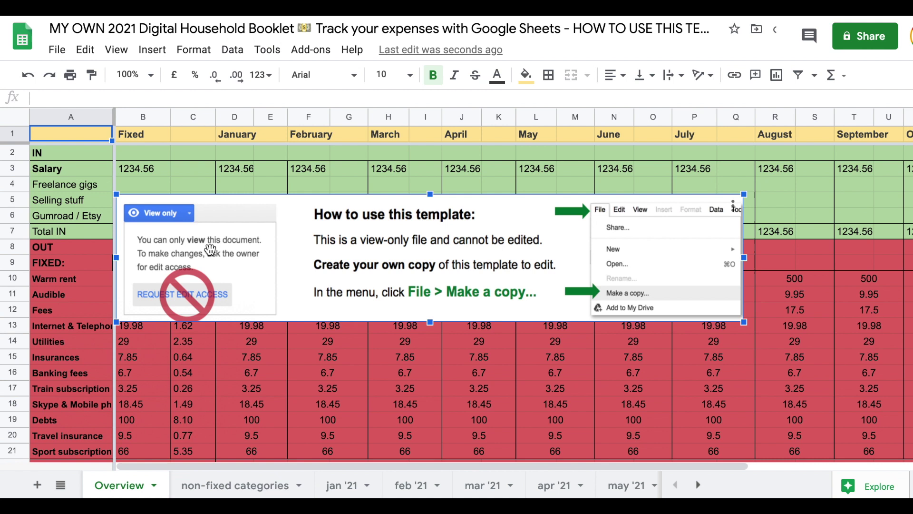
pyautogui.press('Delete')
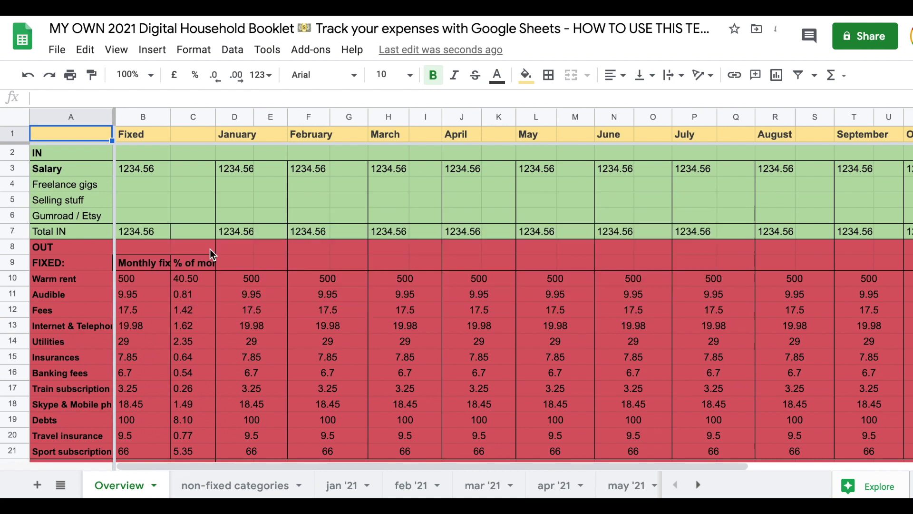
pyautogui.click(141, 171)
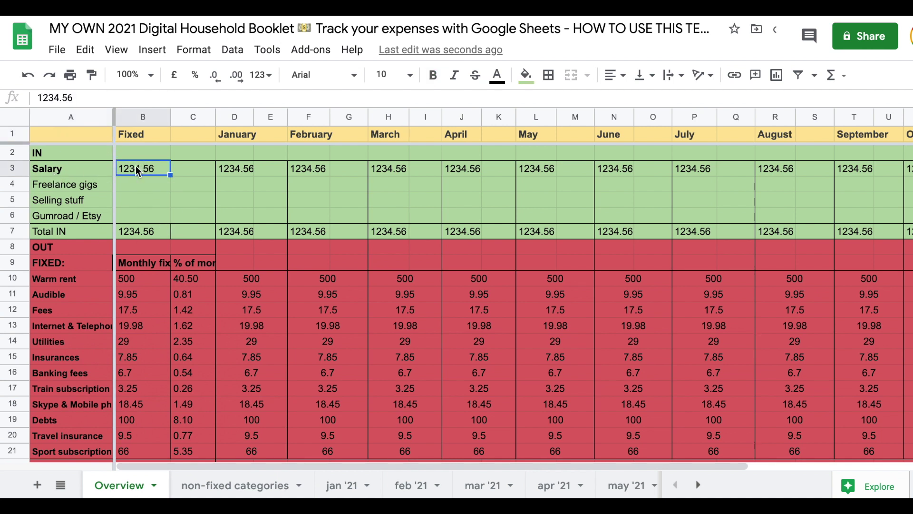
pyautogui.moveTo(144, 213); pyautogui.dragTo(119, 167)
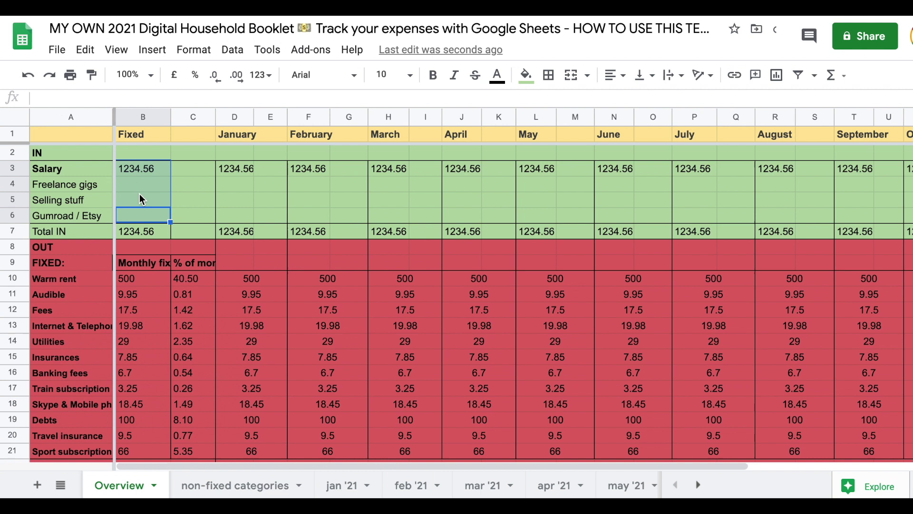
pyautogui.moveTo(141, 167); pyautogui.dragTo(143, 215)
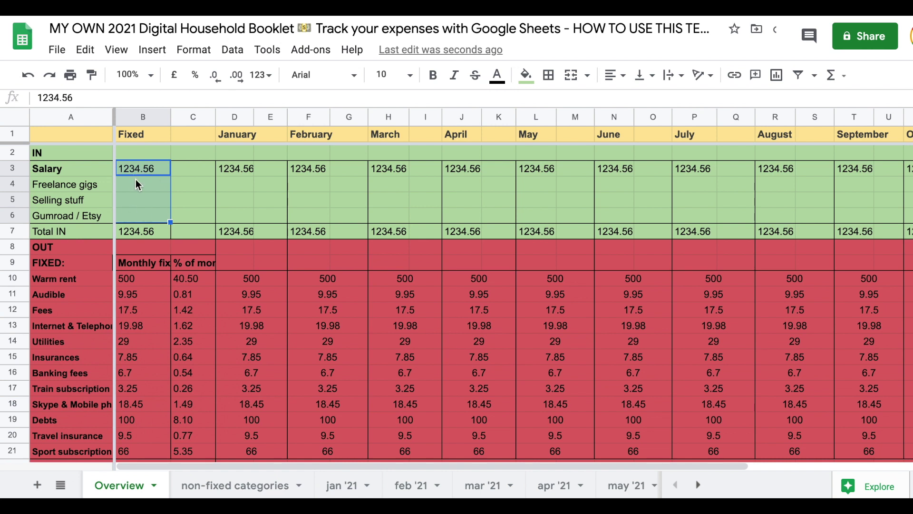
# Enter 3000 for Salary, then trial amounts 1000, 50 and 90 for the side incomes
pyautogui.write('3000')
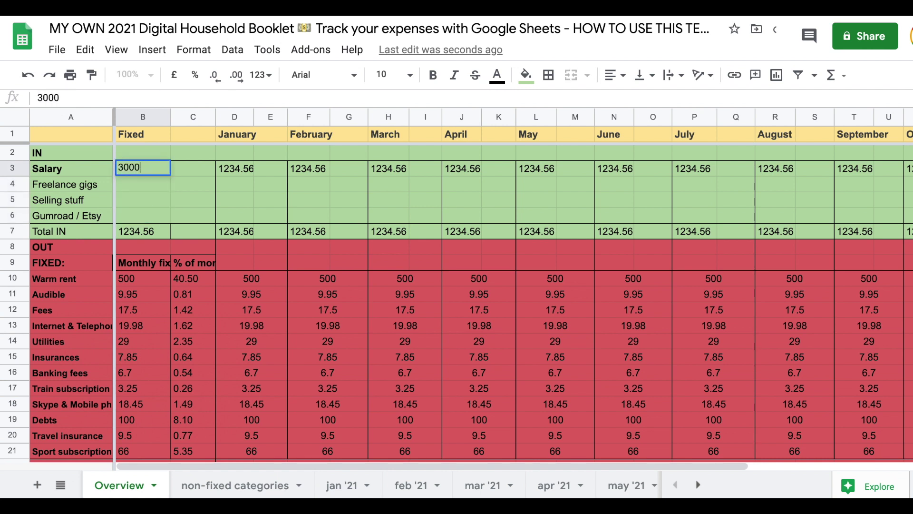
pyautogui.press('Return')
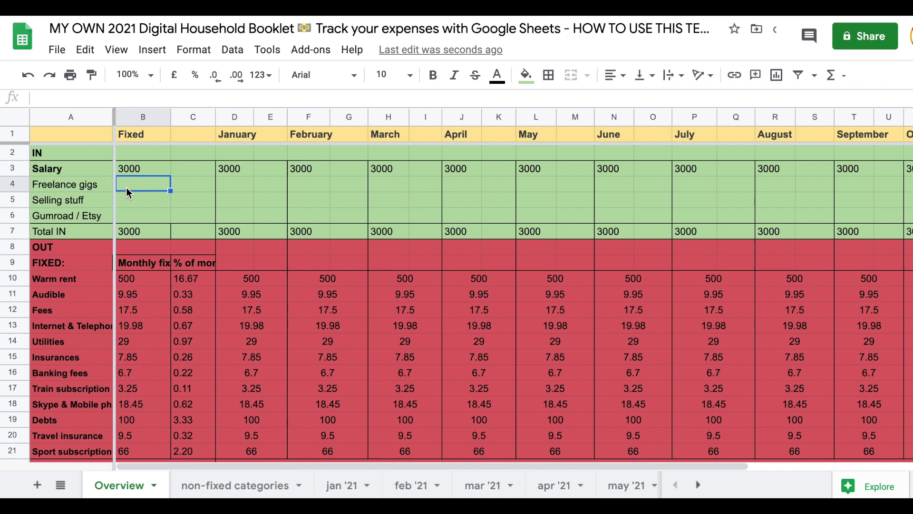
pyautogui.write('1000')
pyautogui.press('Return')
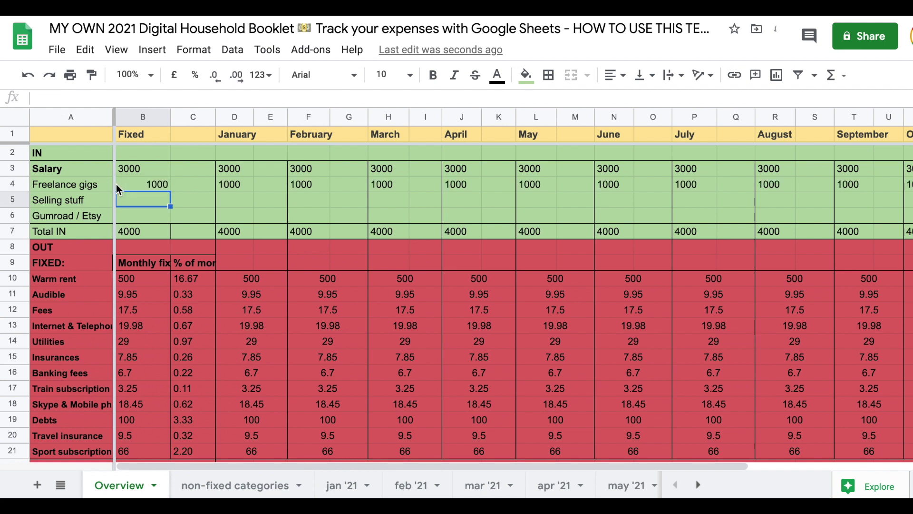
pyautogui.write('50')
pyautogui.press('Return')
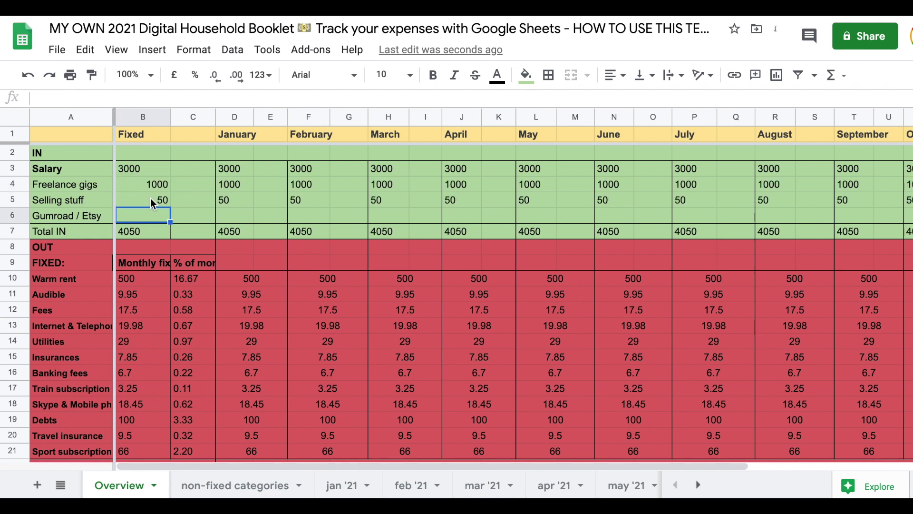
pyautogui.write('90')
pyautogui.press('Return')
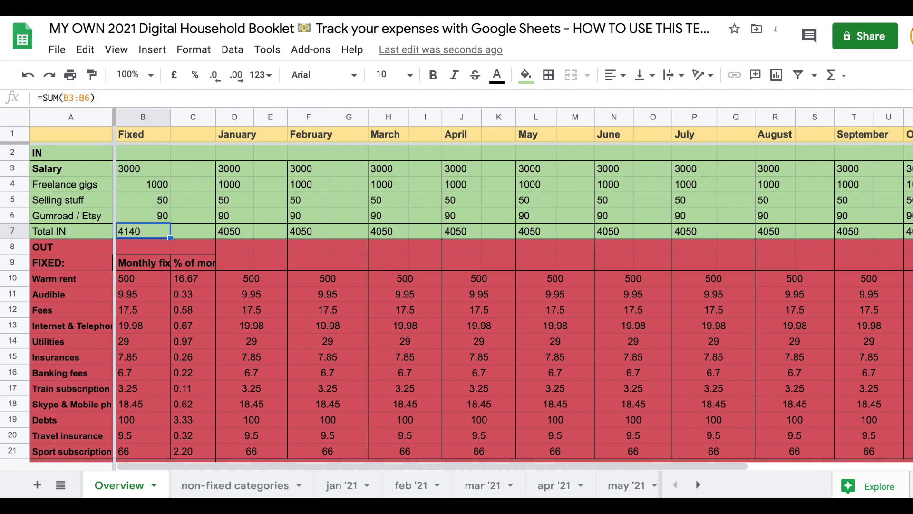
# Clear the side income amounts B4:B6 and select their labels A4:A6
pyautogui.press('Up')
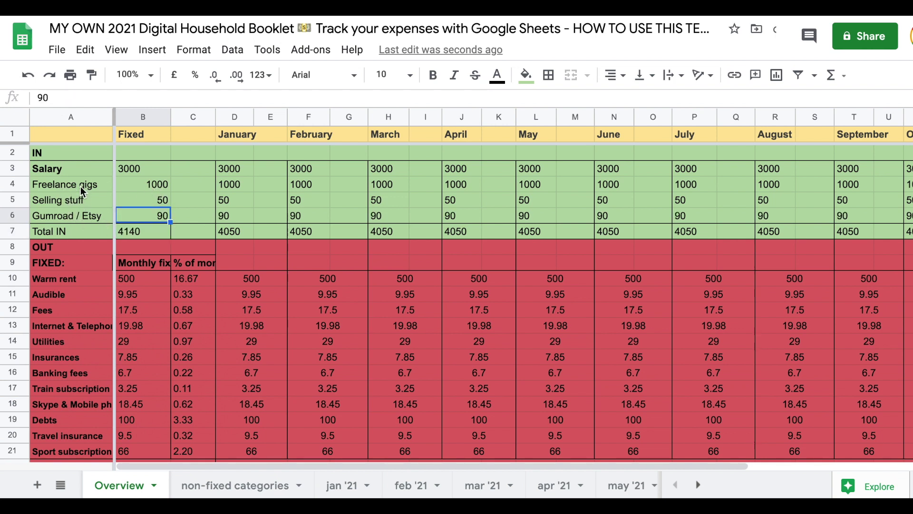
pyautogui.moveTo(150, 186); pyautogui.dragTo(155, 212)
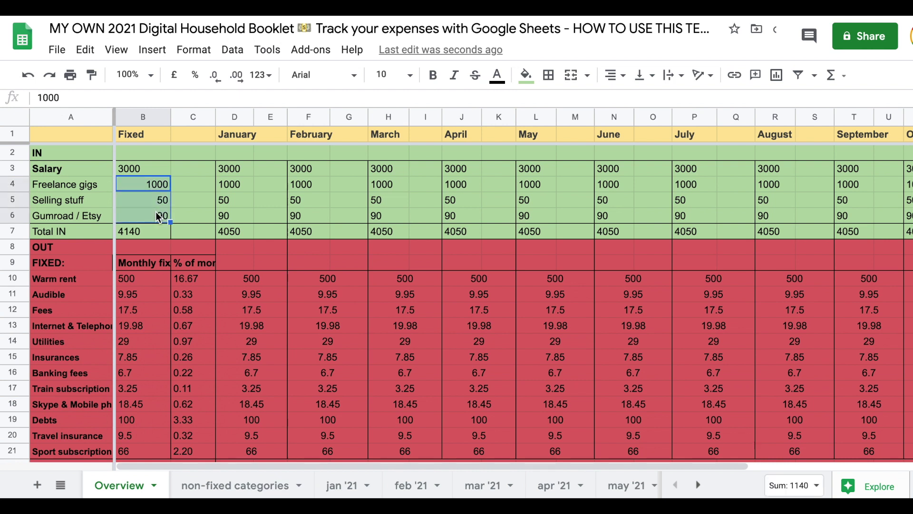
pyautogui.press('Delete')
pyautogui.moveTo(99, 188); pyautogui.dragTo(99, 216)
# Rename the side income rows to Bakery income and Sticker business
pyautogui.click(84, 184)
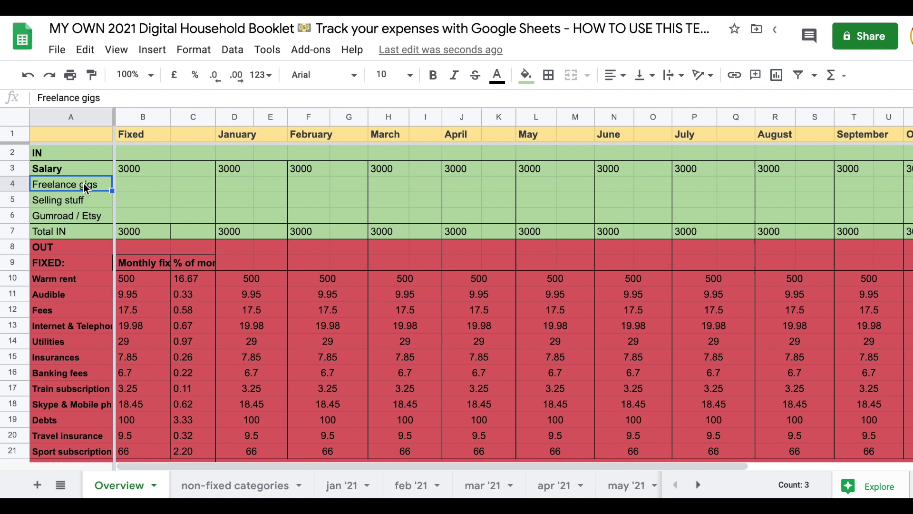
pyautogui.write('Bakery income')
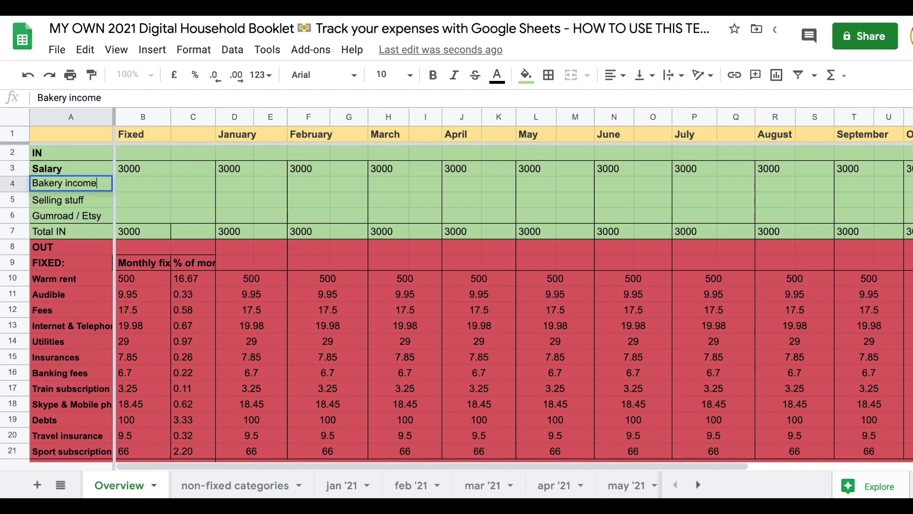
pyautogui.press('Return')
pyautogui.write('Sticker business')
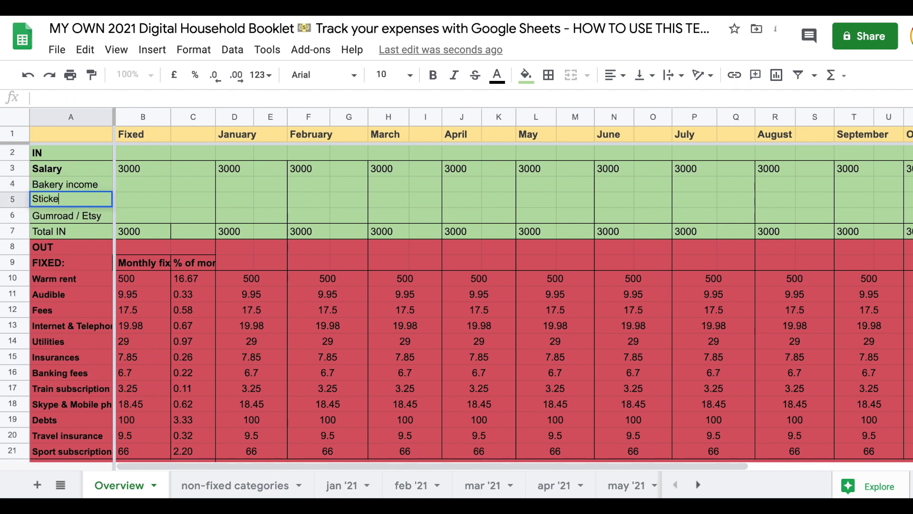
pyautogui.press('Return')
# Enter January income of 900 for bakery and 9000 for stickers
pyautogui.click(237, 186)
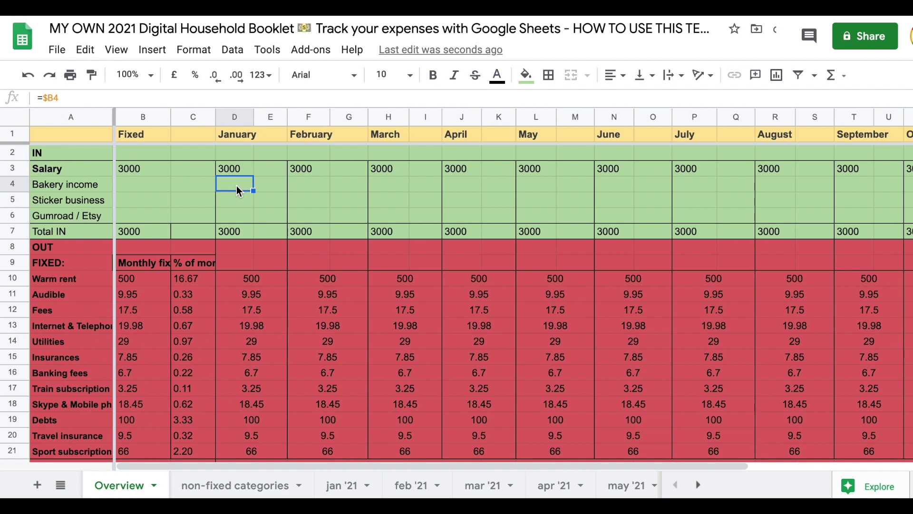
pyautogui.write('900')
pyautogui.press('Return')
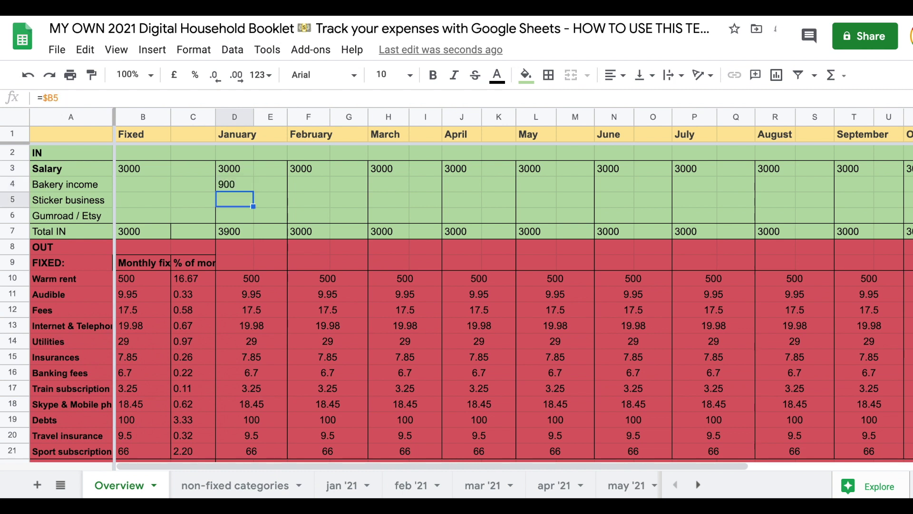
pyautogui.write('9000')
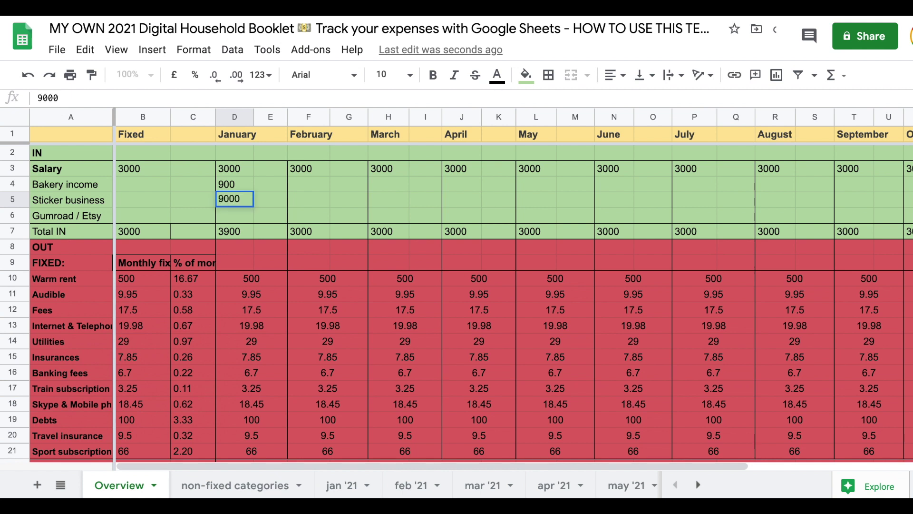
pyautogui.press('Return')
# Enter February income of 500 for bakery and 400 for stickers, checking Total IN
pyautogui.click(304, 190)
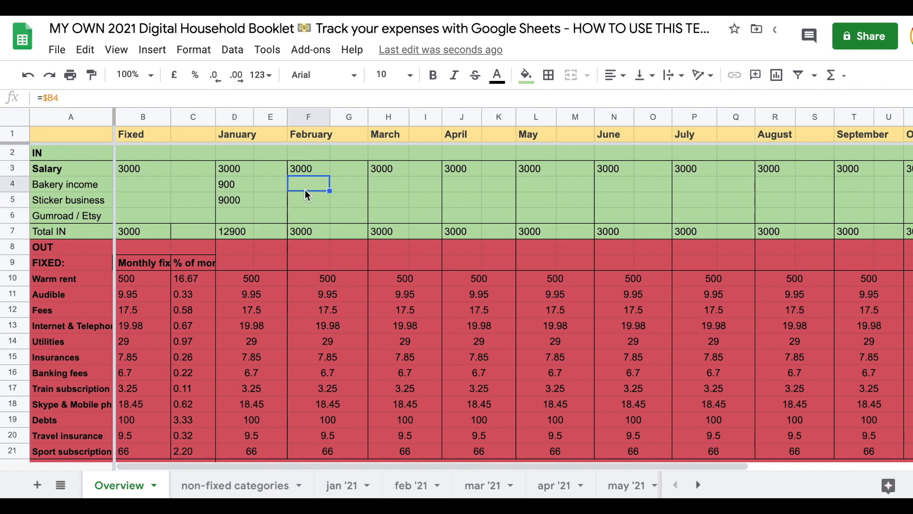
pyautogui.write('500')
pyautogui.press('Return')
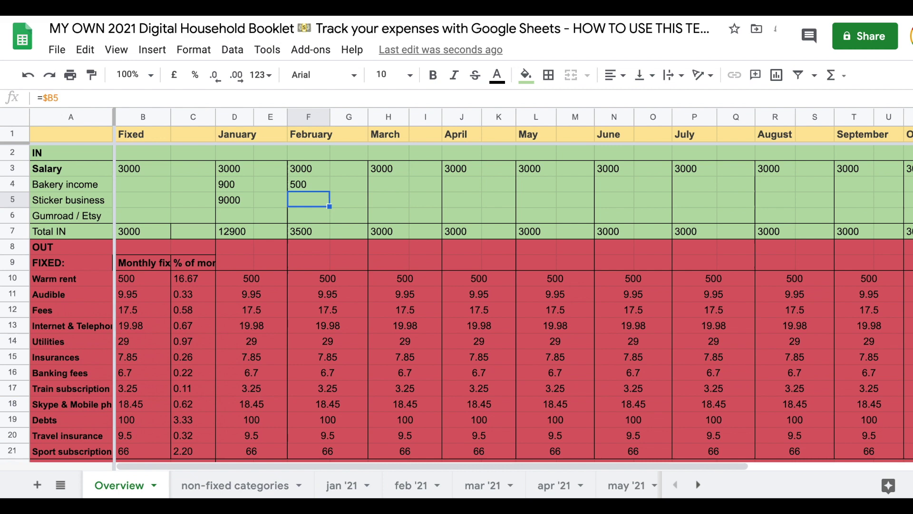
pyautogui.write('400')
pyautogui.press('Return')
pyautogui.hscroll(5, 346, 182)
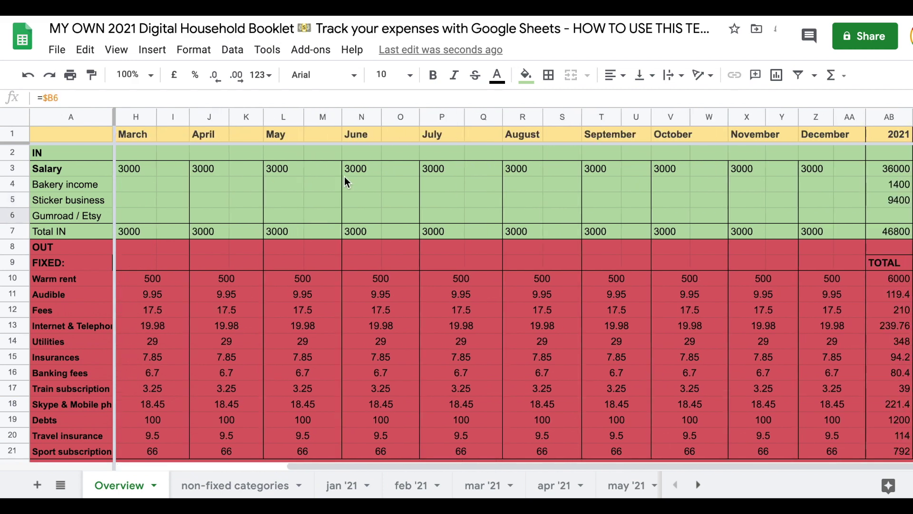
pyautogui.hscroll(-5, 346, 182)
pyautogui.click(305, 229)
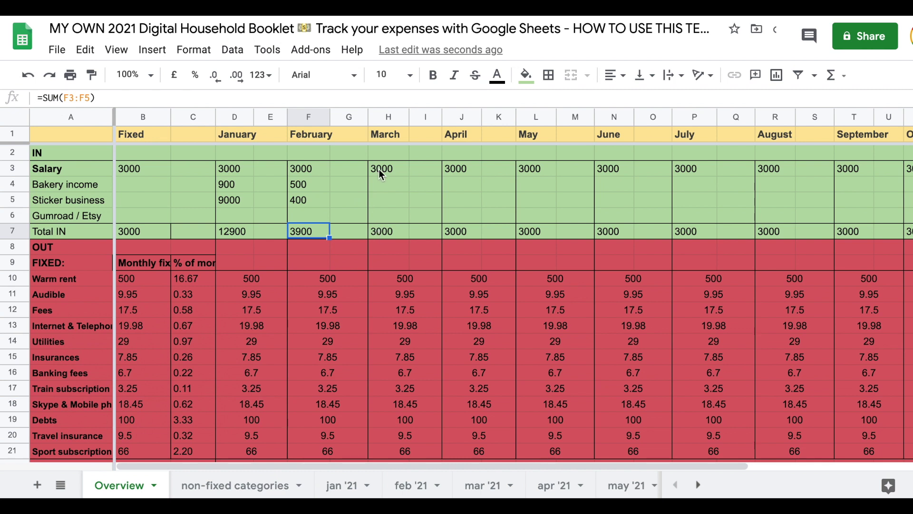
# Enter 500 for both Bakery income and Sticker business in March
pyautogui.click(385, 184)
pyautogui.write('500')
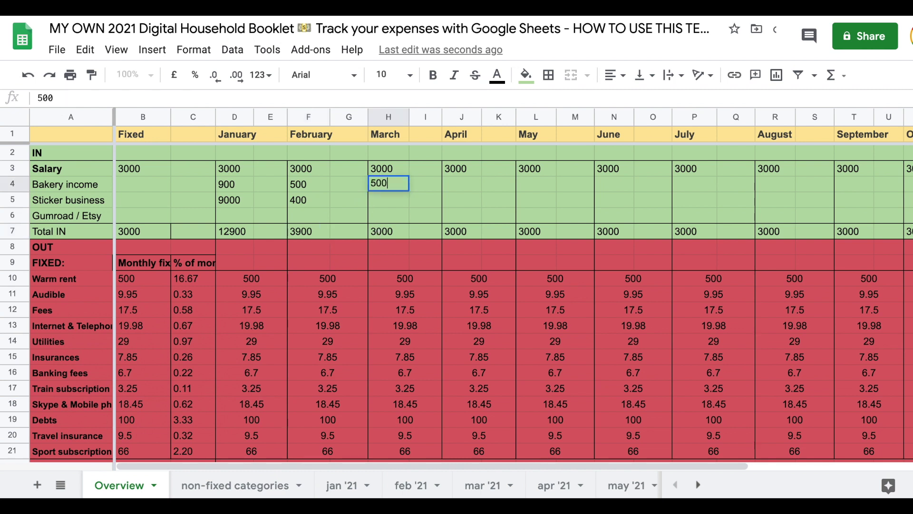
pyautogui.press('Return')
pyautogui.write('500')
pyautogui.press('Return')
pyautogui.press('Return')
pyautogui.scroll(-1, 217, 119)
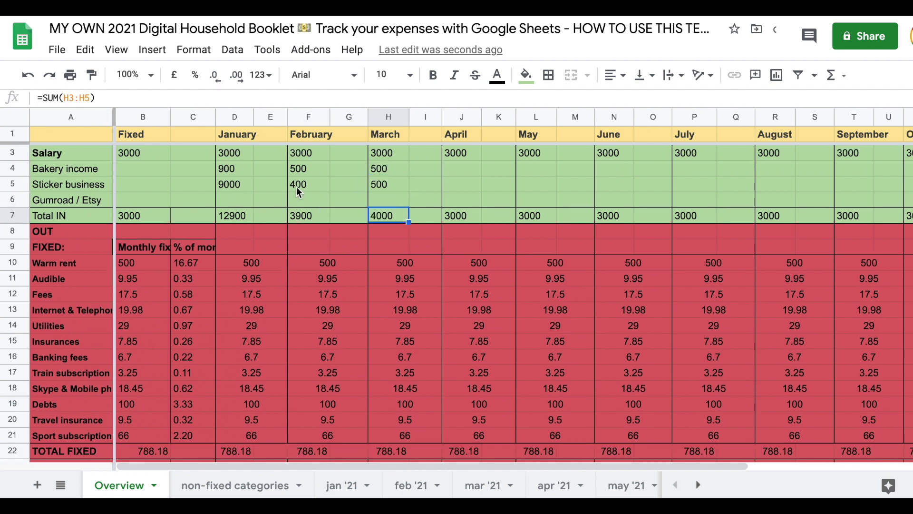
pyautogui.scroll(1, 167, 182)
pyautogui.scroll(-2, 75, 256)
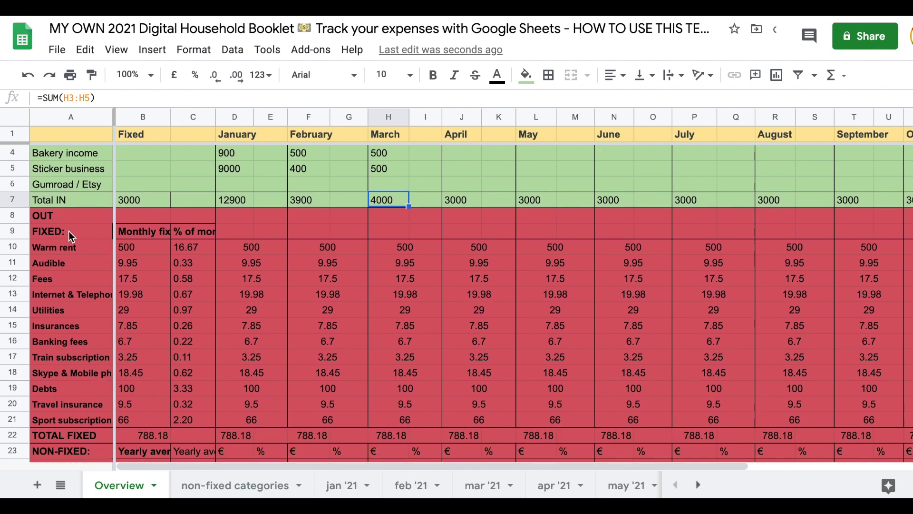
pyautogui.click(55, 232)
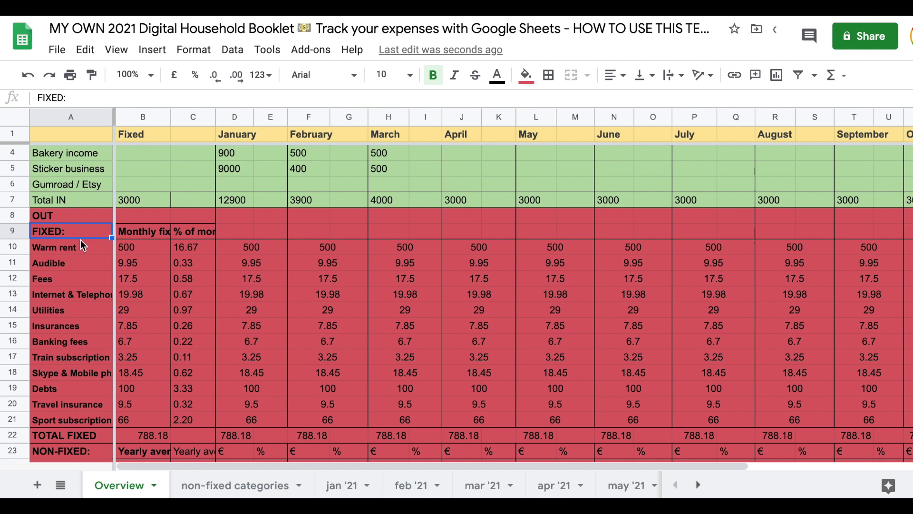
pyautogui.moveTo(81, 241); pyautogui.dragTo(76, 424)
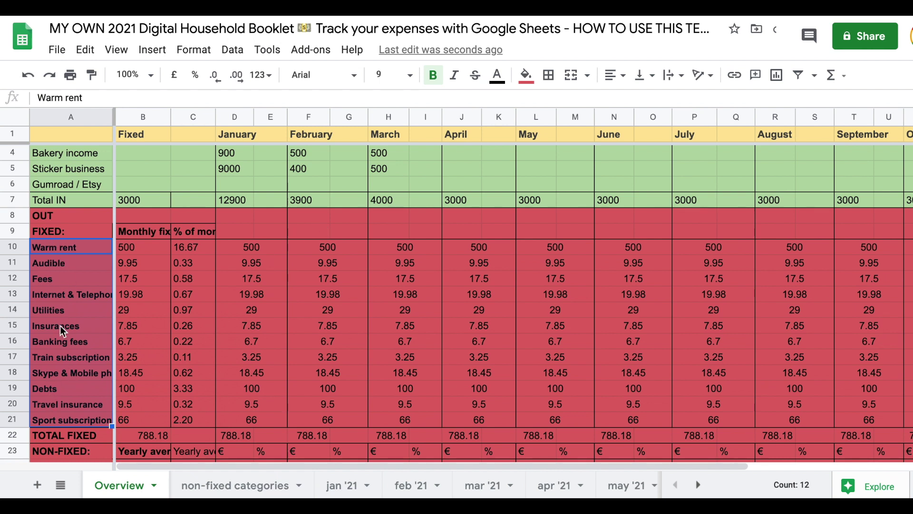
# Rename the three fixed expenses to utilities, car payment and gas
pyautogui.click(64, 263)
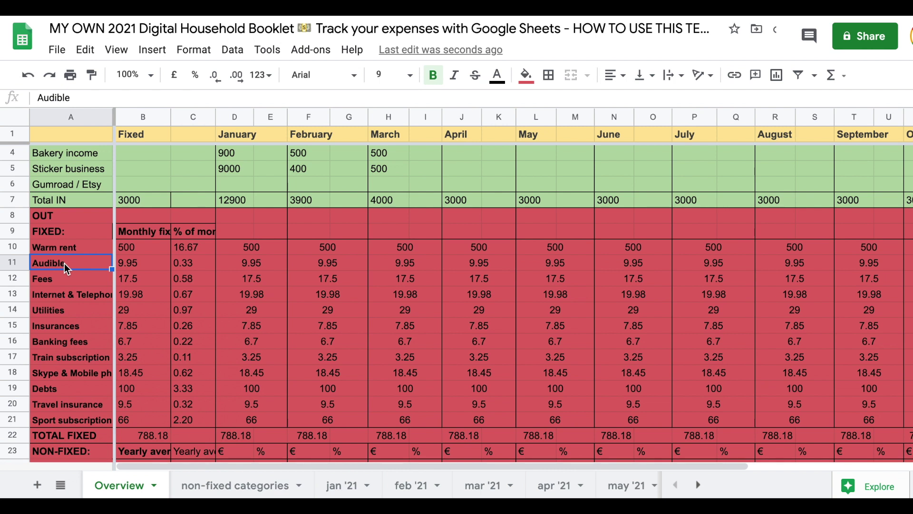
pyautogui.write('utilities')
pyautogui.press('Return')
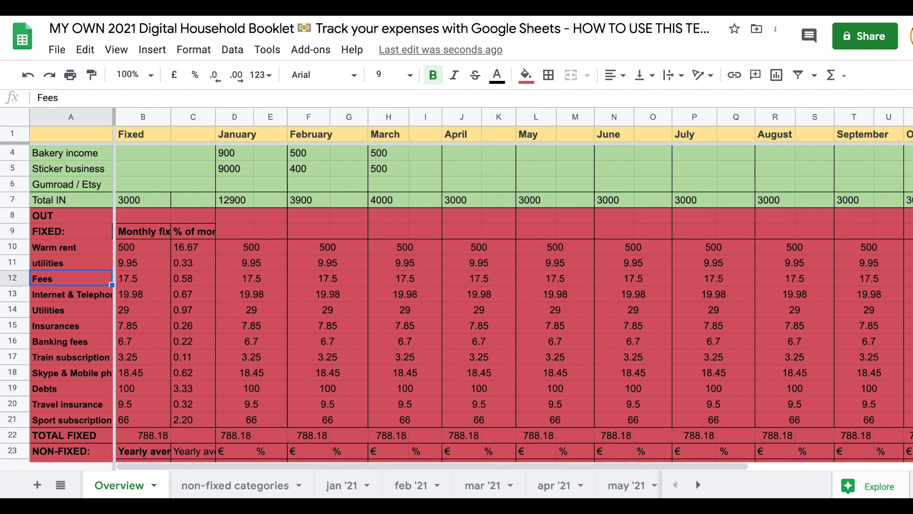
pyautogui.write('car payment')
pyautogui.press('Return')
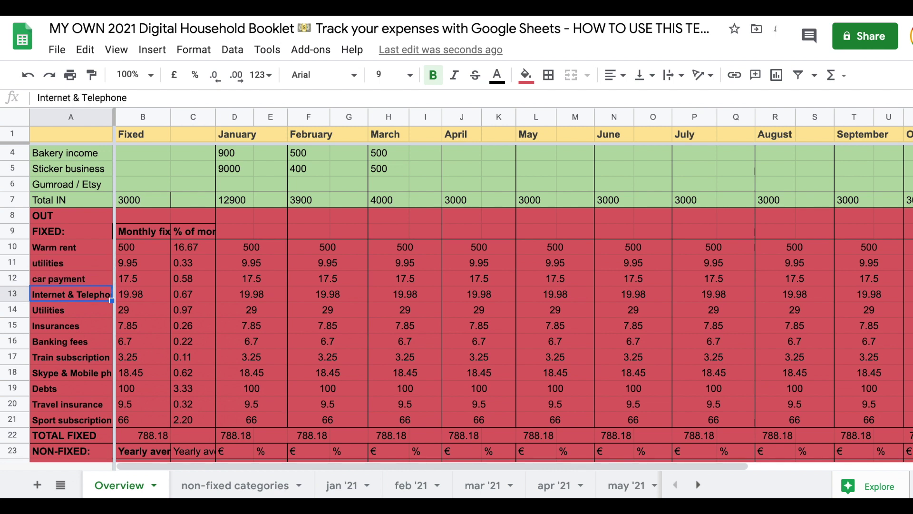
pyautogui.write('gas')
pyautogui.press('Return')
# Set the fixed monthly amounts to 900, 80, 300, 50 and 70, starting at Warm rent
pyautogui.click(133, 247)
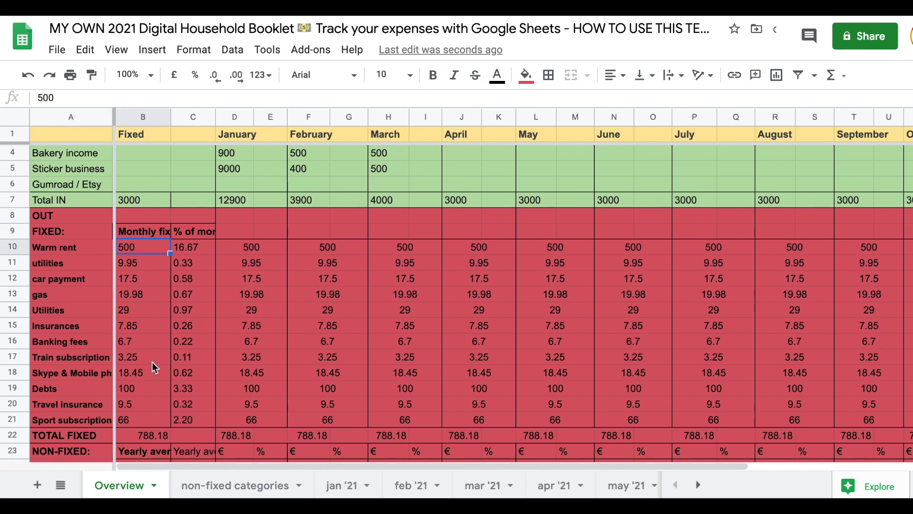
pyautogui.moveTo(156, 417); pyautogui.dragTo(143, 247)
pyautogui.click(140, 251)
pyautogui.write('900')
pyautogui.press('Return')
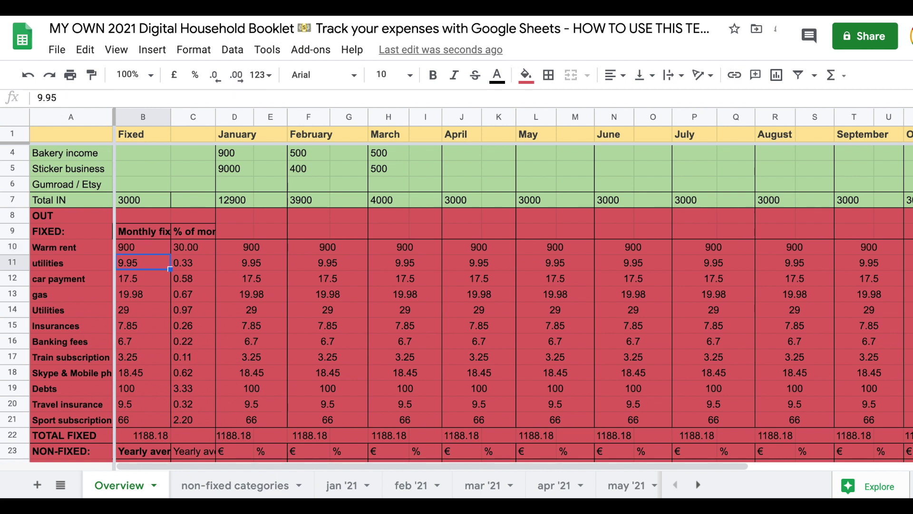
pyautogui.write('80')
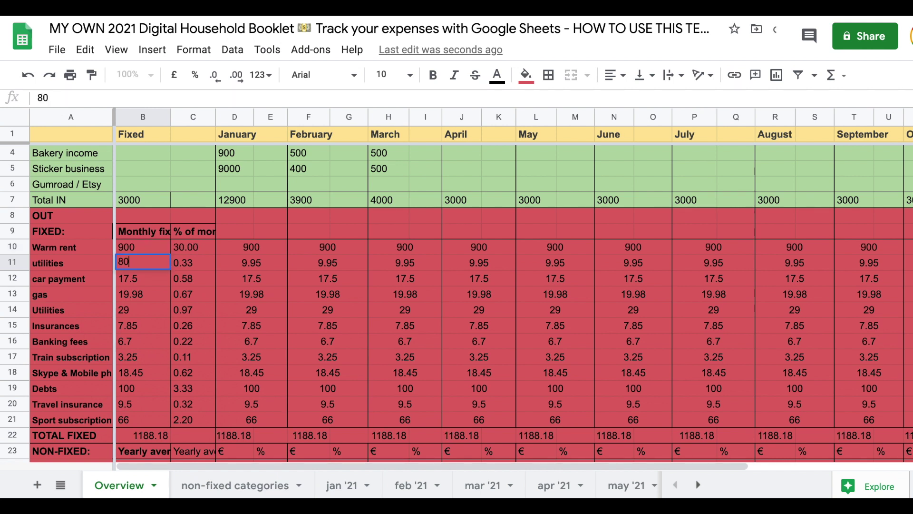
pyautogui.press('Return')
pyautogui.write('300')
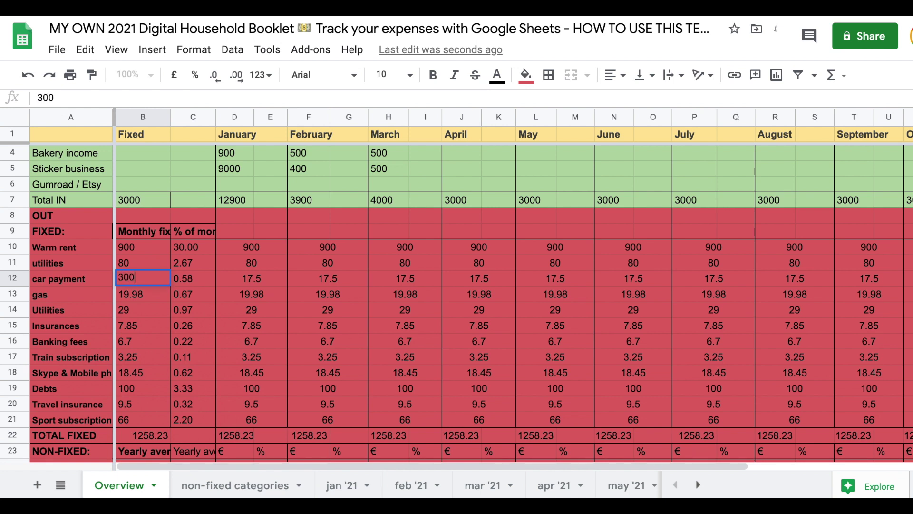
pyautogui.press('Return')
pyautogui.write('50')
pyautogui.press('Return')
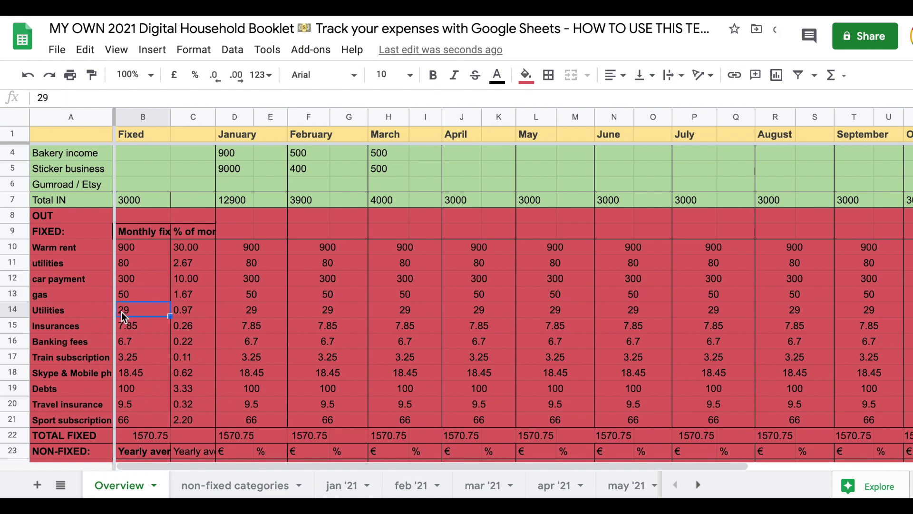
pyautogui.write('70')
pyautogui.press('Return')
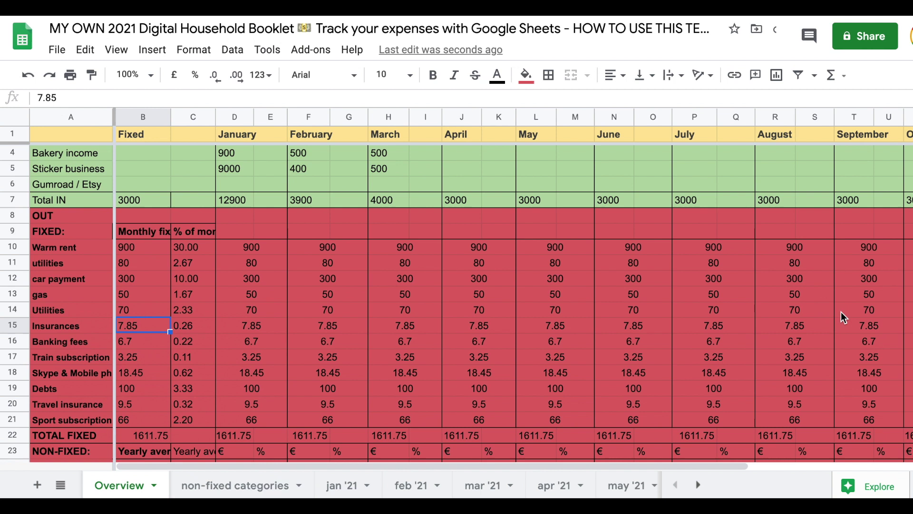
# Replace April's Utilities formula with 140, raising April's TOTAL FIXED to 1681.75
pyautogui.click(480, 309)
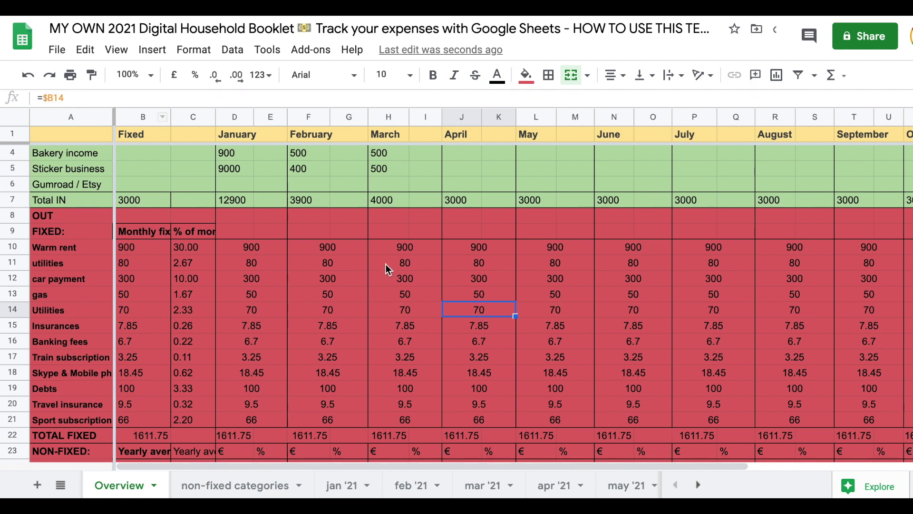
pyautogui.press('Return')
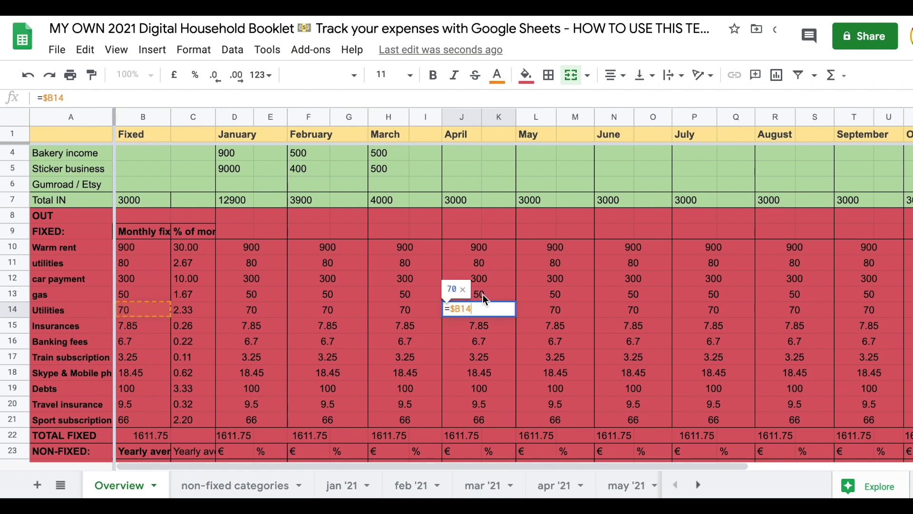
pyautogui.press('Escape')
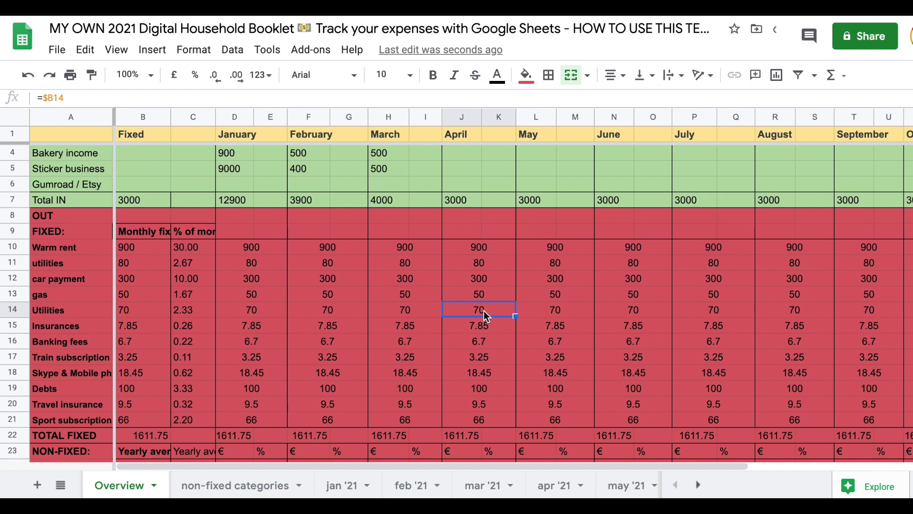
pyautogui.write('140')
pyautogui.press('Return')
pyautogui.click(492, 313)
pyautogui.click(430, 311)
pyautogui.press('Right')
pyautogui.scroll(1, 95, 178)
pyautogui.scroll(-2, 95, 182)
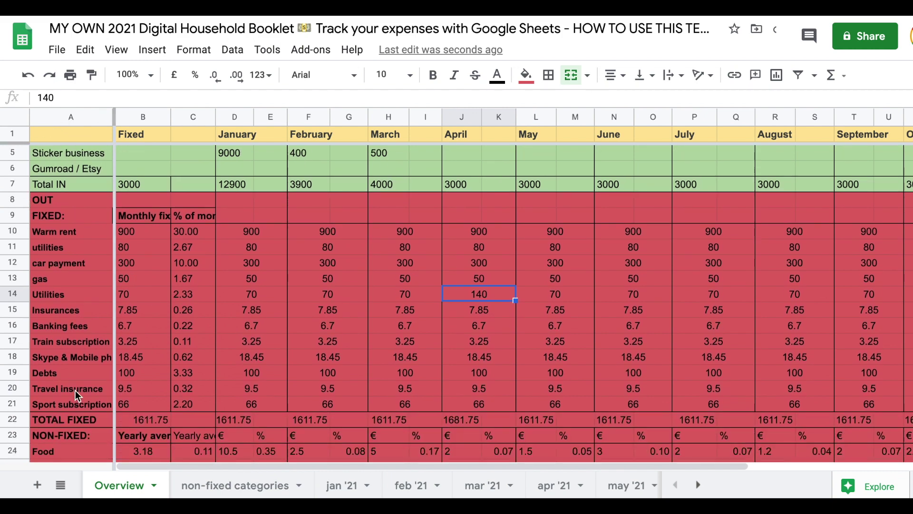
pyautogui.scroll(-4, 75, 390)
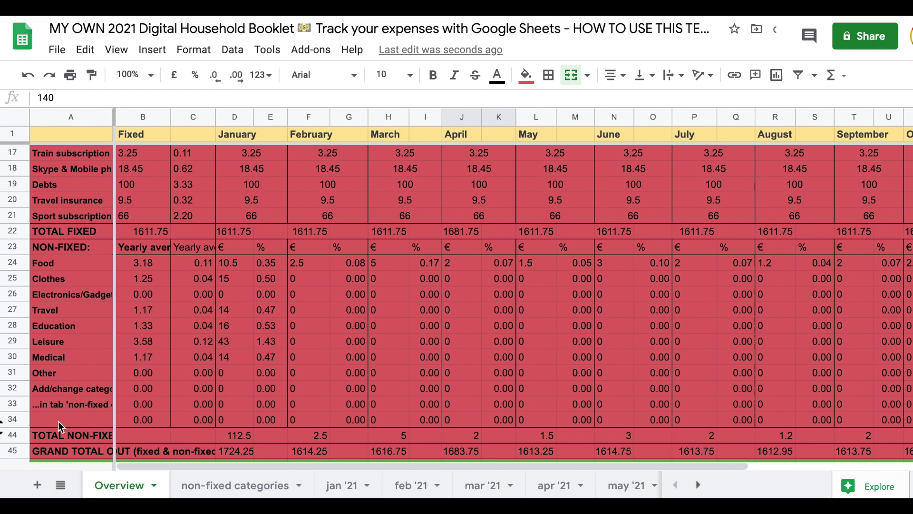
# Clear the existing category list B3:B12 on the non-fixed categories sheet
pyautogui.click(225, 488)
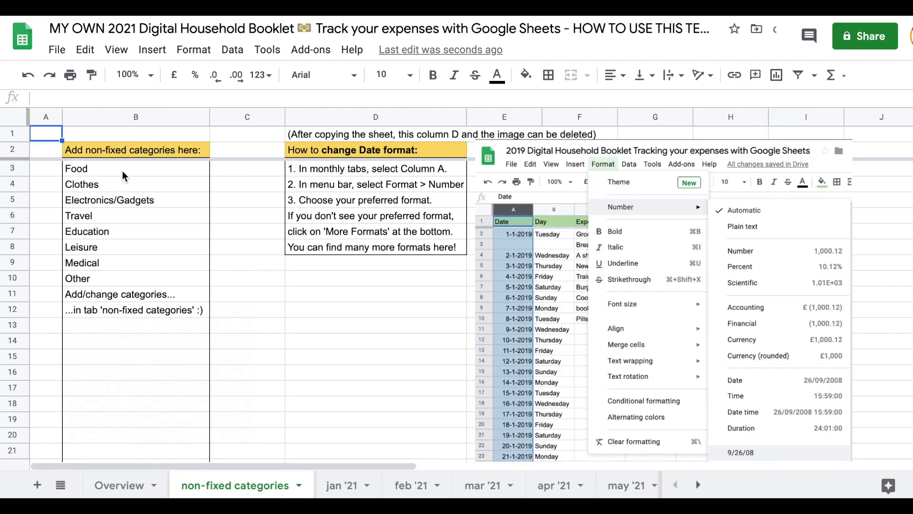
pyautogui.moveTo(123, 171); pyautogui.dragTo(124, 309)
pyautogui.press('Delete')
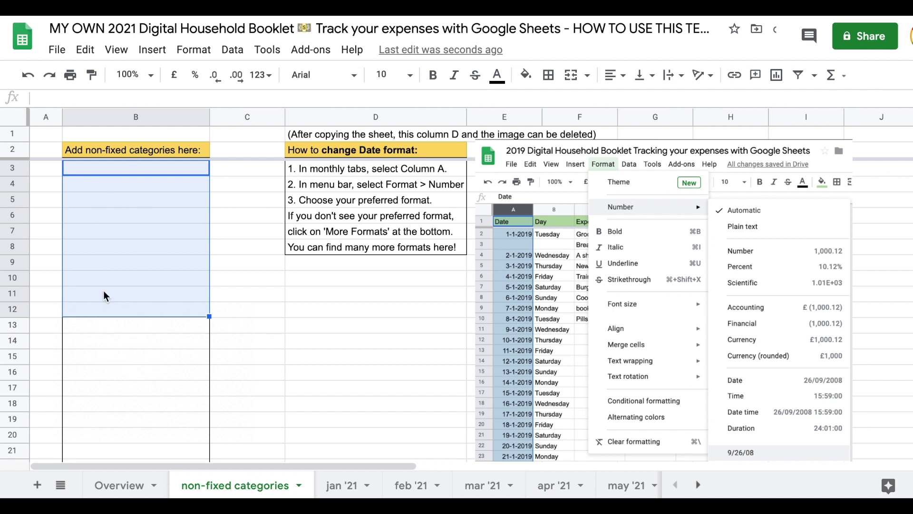
# Enter categories Food, Baby food, Dining, Clothes and Cookies, then check the Overview
pyautogui.click(128, 171)
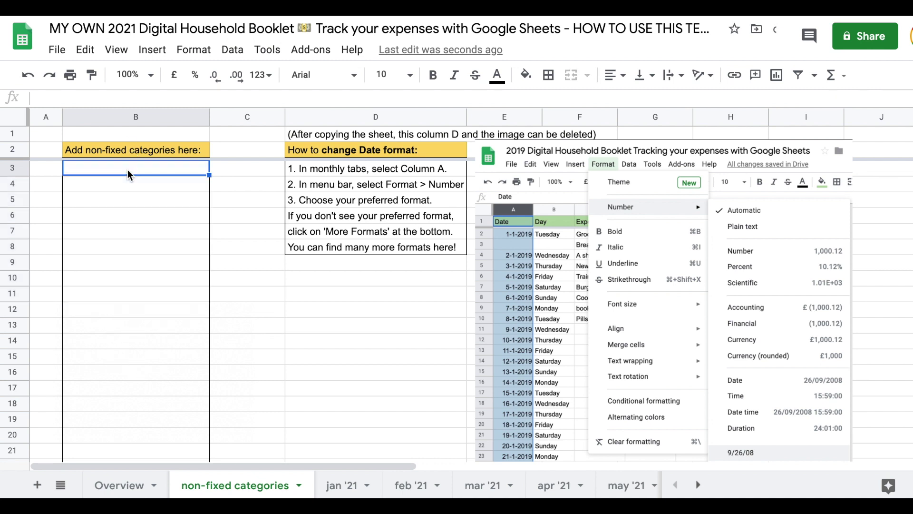
pyautogui.write('Food')
pyautogui.press('Return')
pyautogui.write('Baby food')
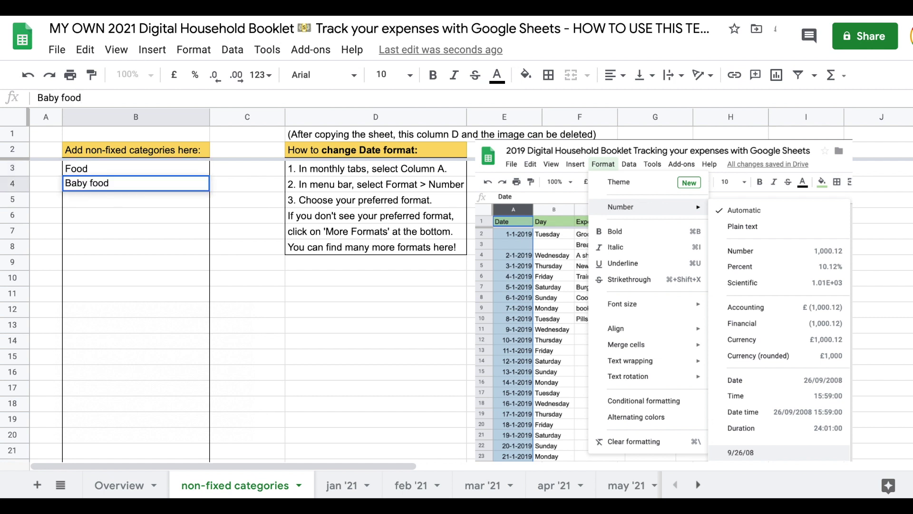
pyautogui.press('Return')
pyautogui.write('Dining')
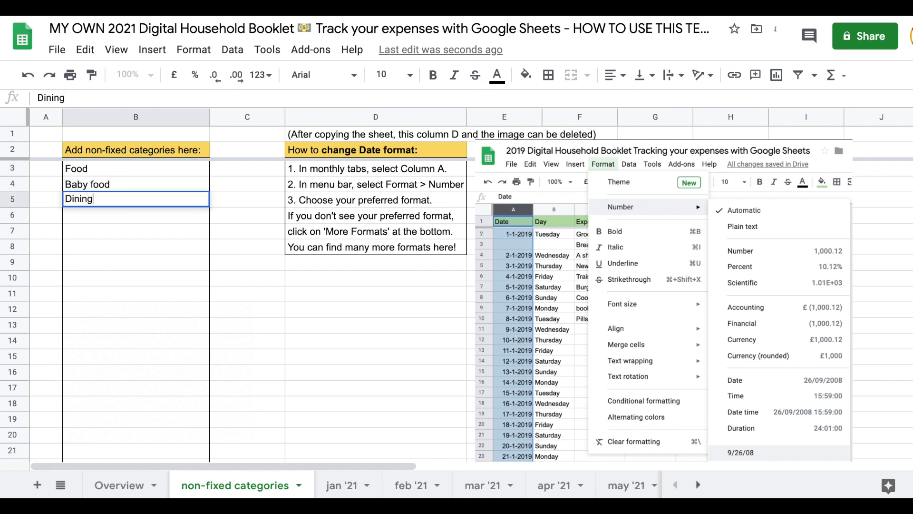
pyautogui.press('Return')
pyautogui.write('Clothes')
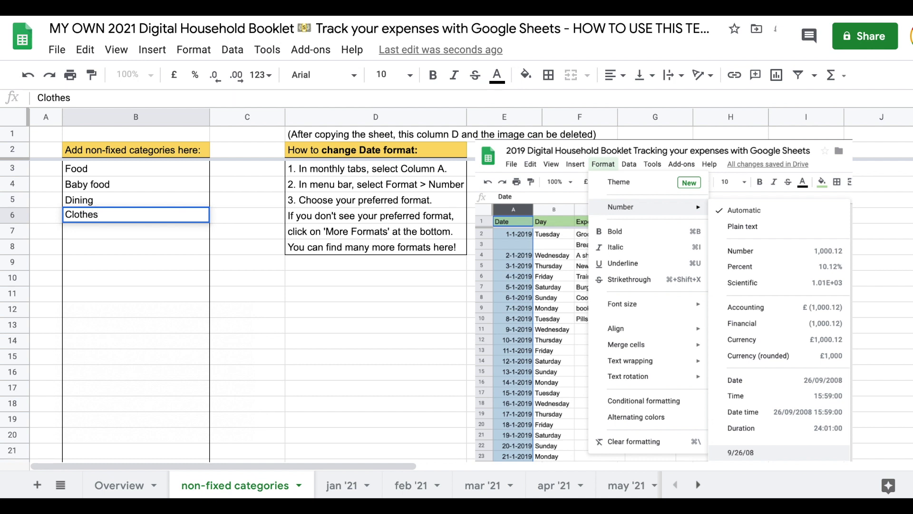
pyautogui.press('Return')
pyautogui.write('B')
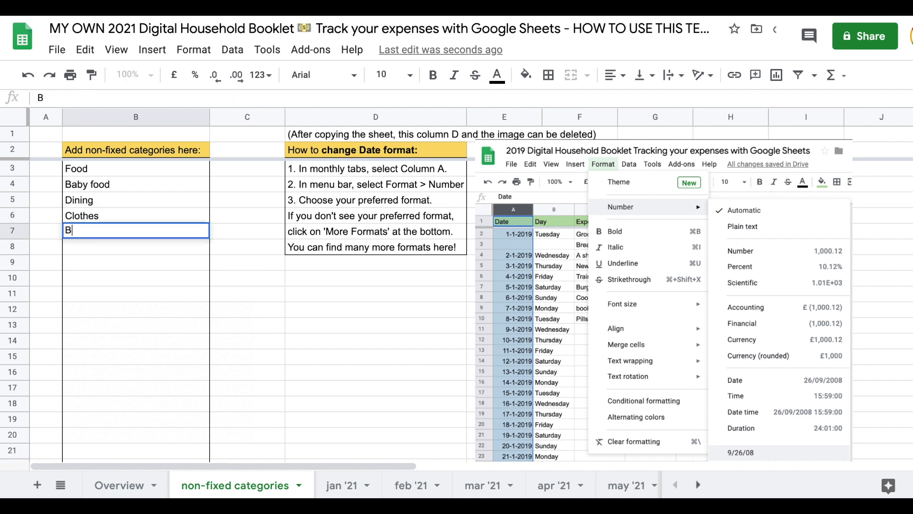
pyautogui.press('BackSpace')
pyautogui.write('Cookies')
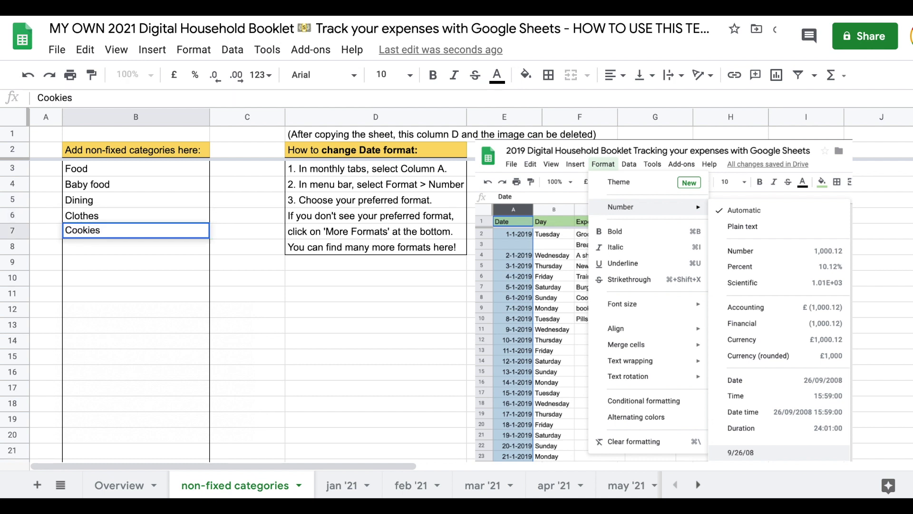
pyautogui.press('Return')
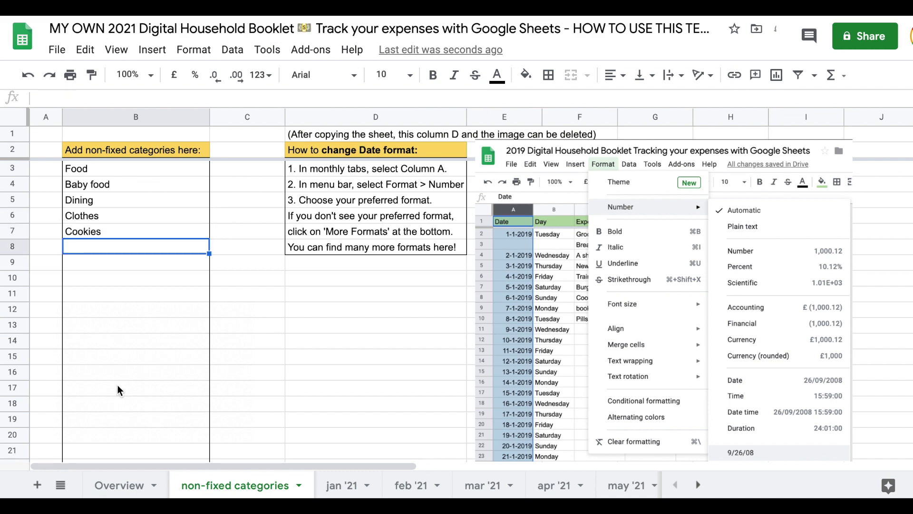
pyautogui.click(121, 485)
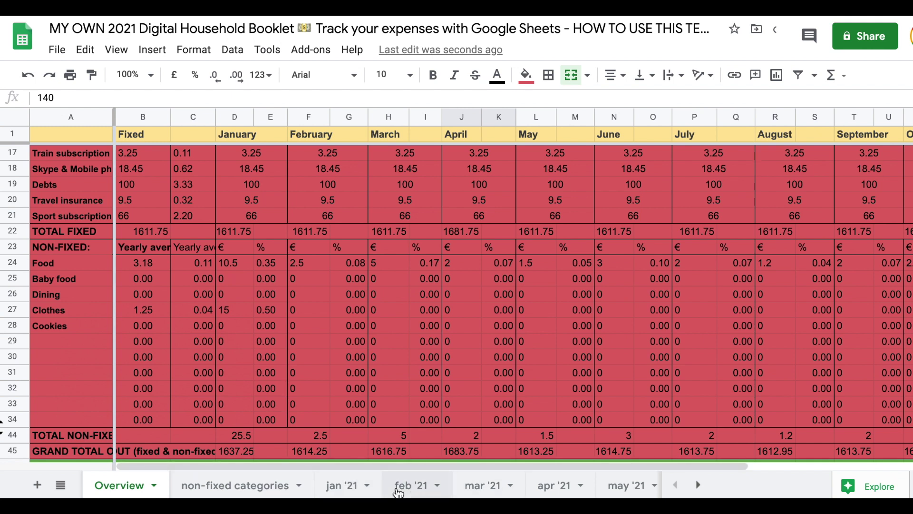
# Clear the sample expense entries in rows 2–11 of the jan '21 sheet
pyautogui.click(357, 490)
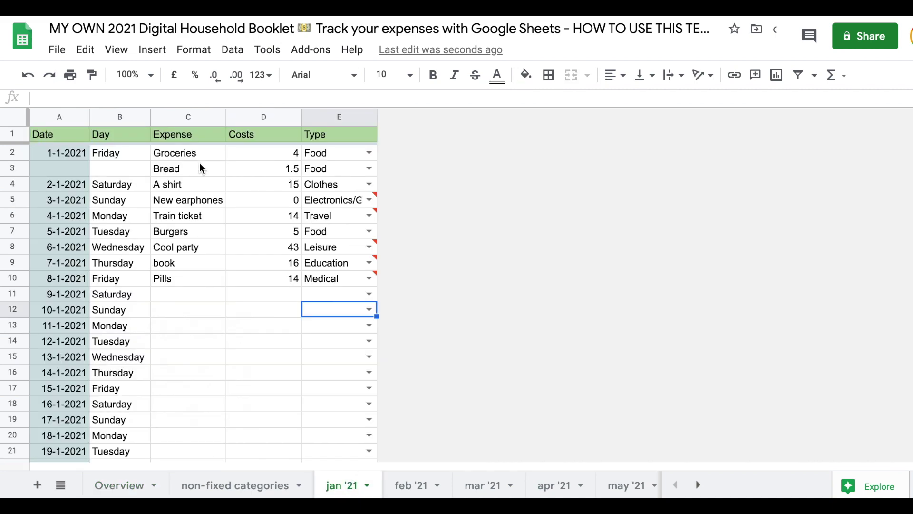
pyautogui.moveTo(333, 289); pyautogui.dragTo(181, 155)
pyautogui.press('Delete')
# Log the first January expense: Food, cost 5, type Food
pyautogui.click(185, 160)
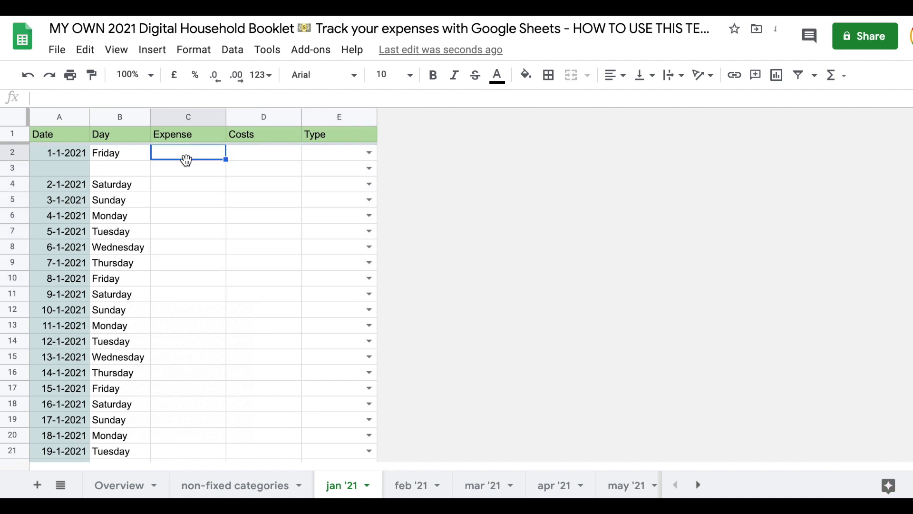
pyautogui.write('Food')
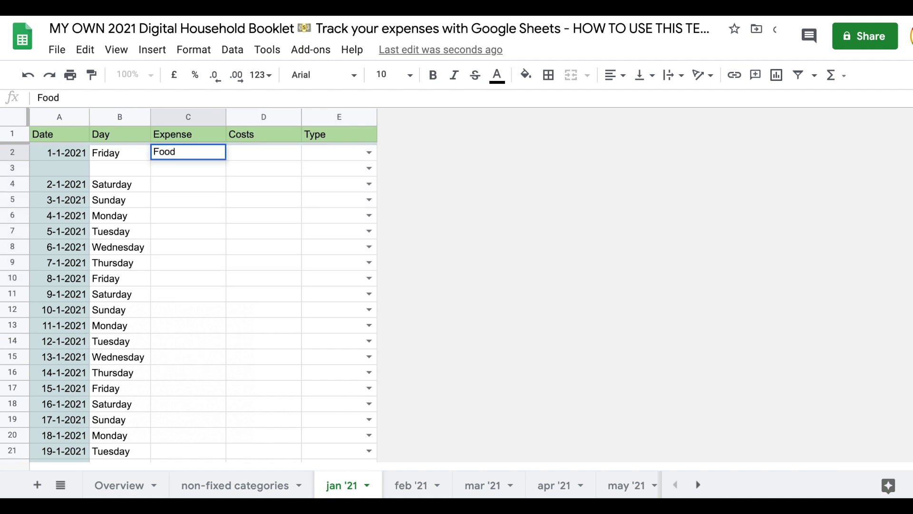
pyautogui.press('Tab')
pyautogui.write('5')
pyautogui.press('Tab')
pyautogui.write('Food')
pyautogui.press('Return')
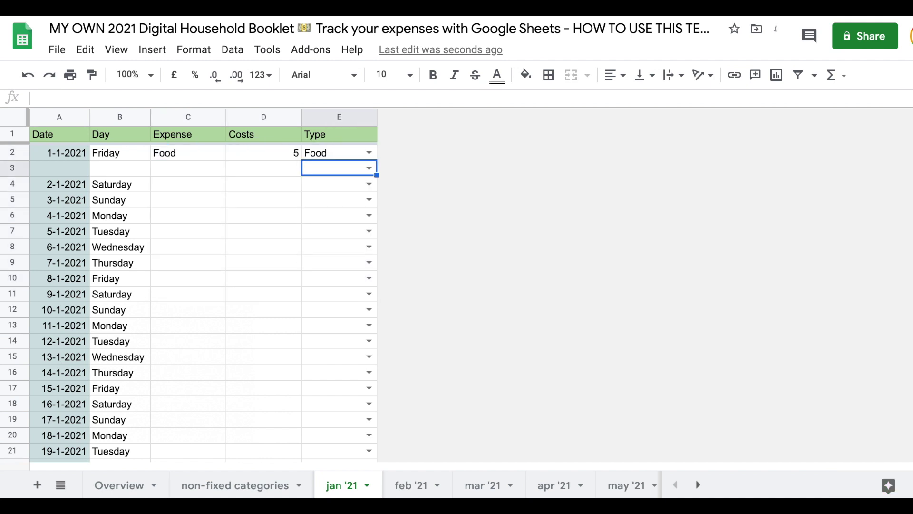
# Log the second expense: More food, cost 20, type Dining
pyautogui.press('Return')
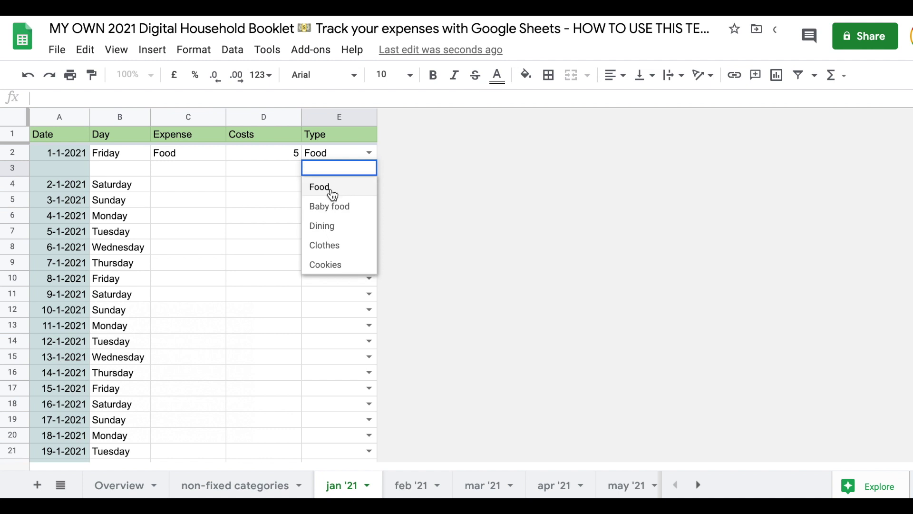
pyautogui.click(322, 226)
pyautogui.click(239, 167)
pyautogui.write('20')
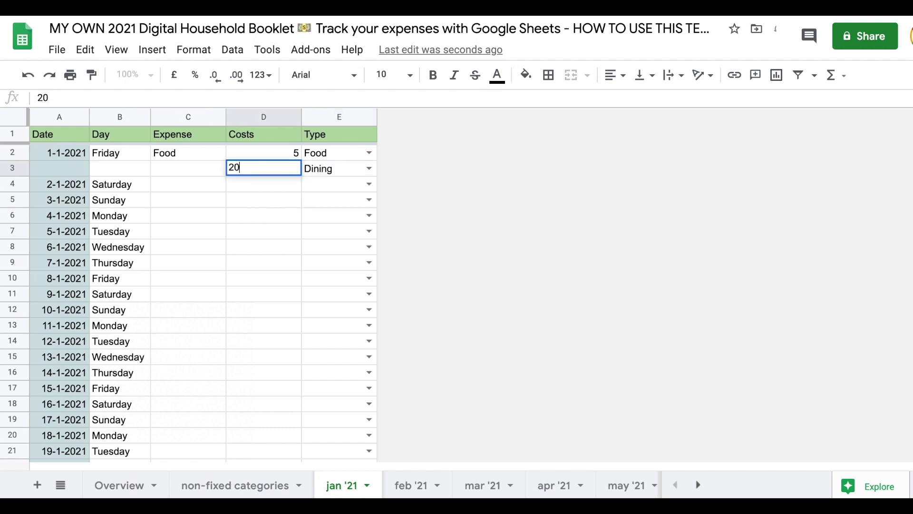
pyautogui.press('Left')
pyautogui.write('More food')
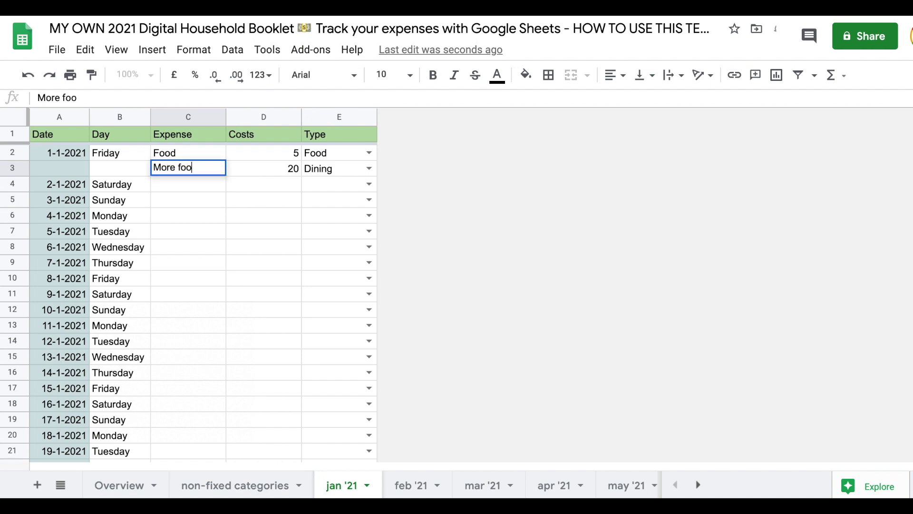
pyautogui.press('Return')
# Log the third expense: Cookie, cost 20, type Cookies
pyautogui.write('Book')
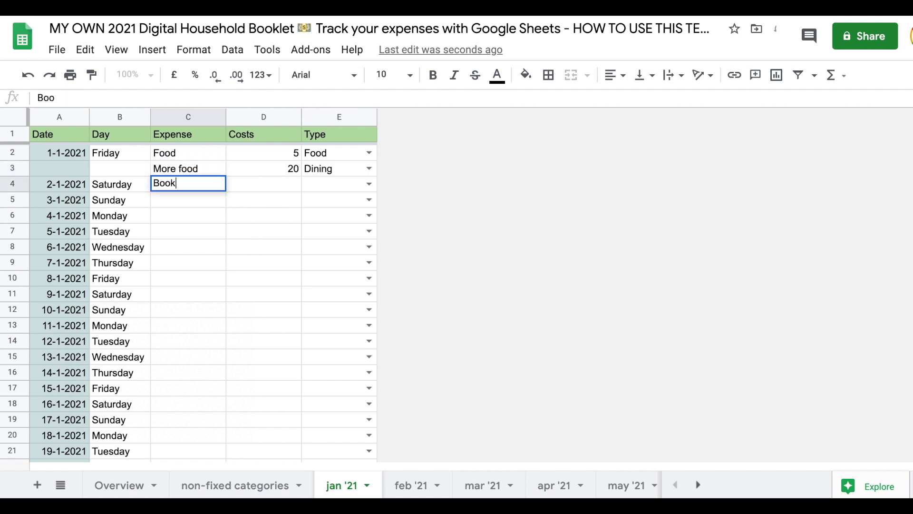
pyautogui.press('Tab')
pyautogui.write('20')
pyautogui.press('Tab')
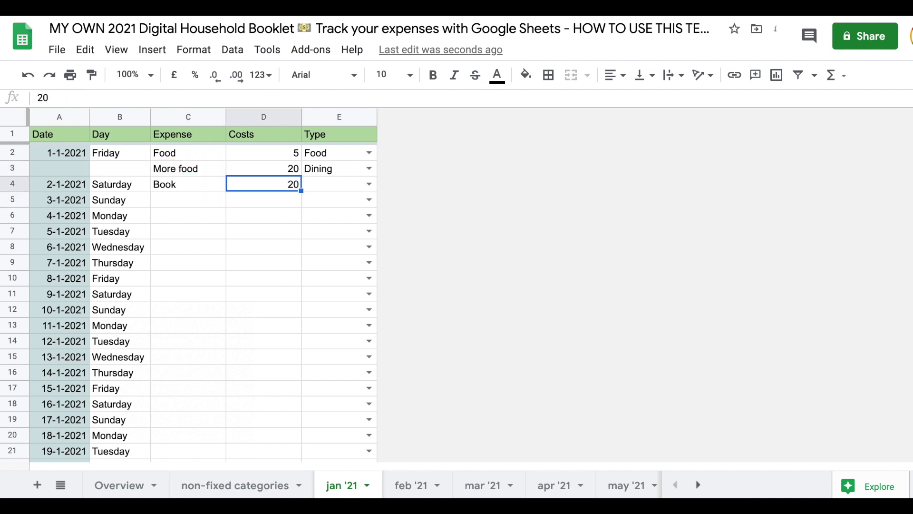
pyautogui.press('Return')
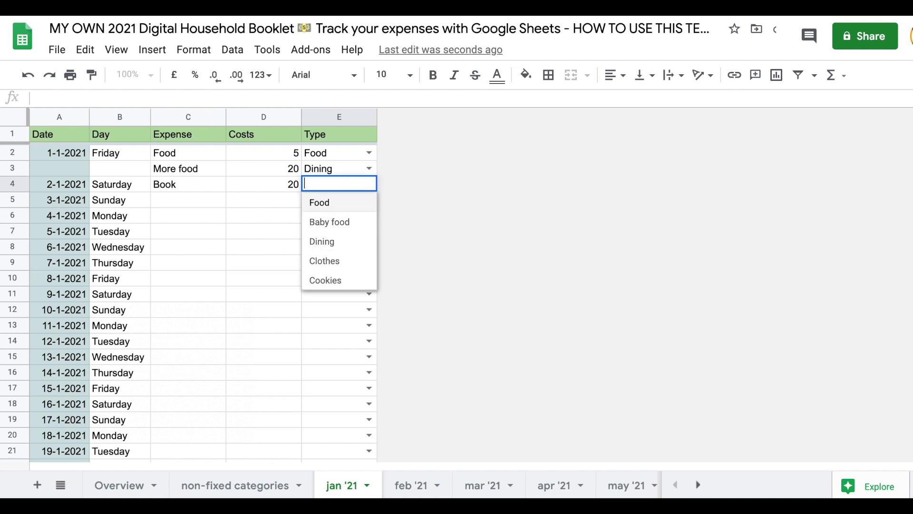
pyautogui.click(176, 197)
pyautogui.click(176, 187)
pyautogui.write('Cookie')
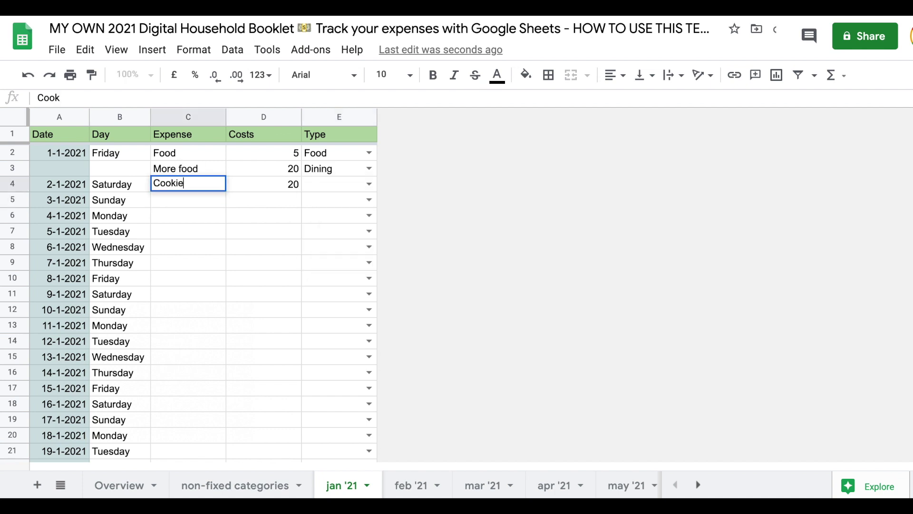
pyautogui.press('Return')
pyautogui.click(324, 187)
pyautogui.click(369, 183)
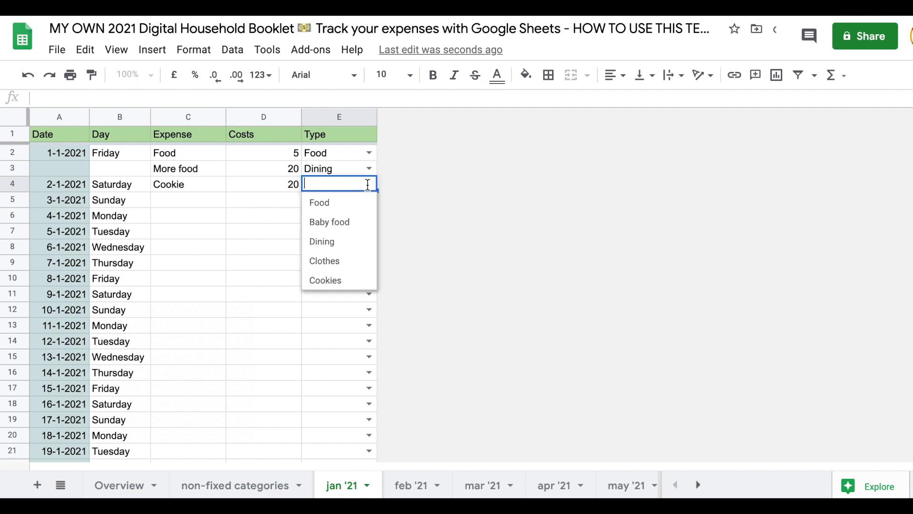
pyautogui.click(352, 280)
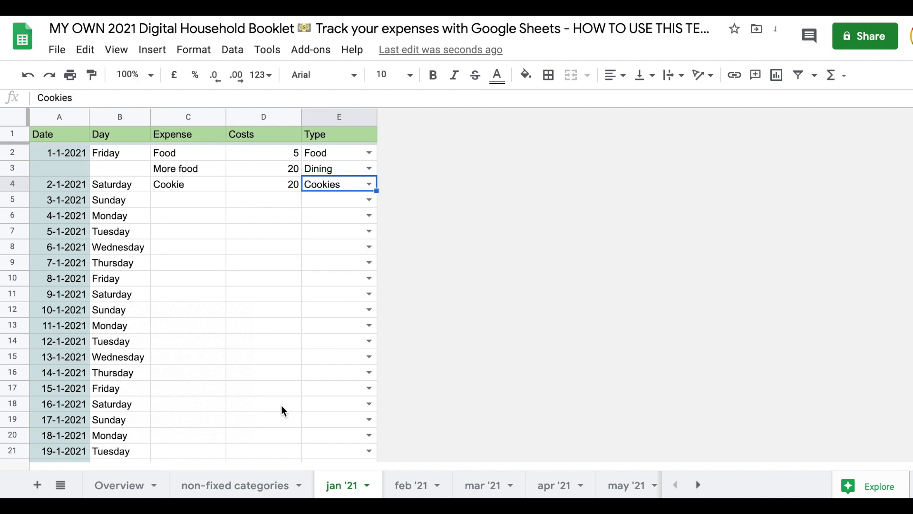
pyautogui.click(119, 484)
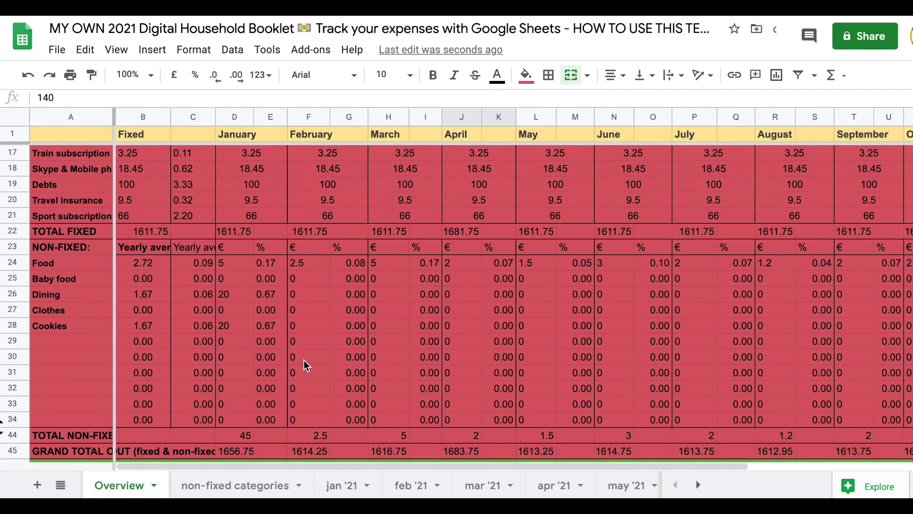
pyautogui.scroll(-2, 304, 360)
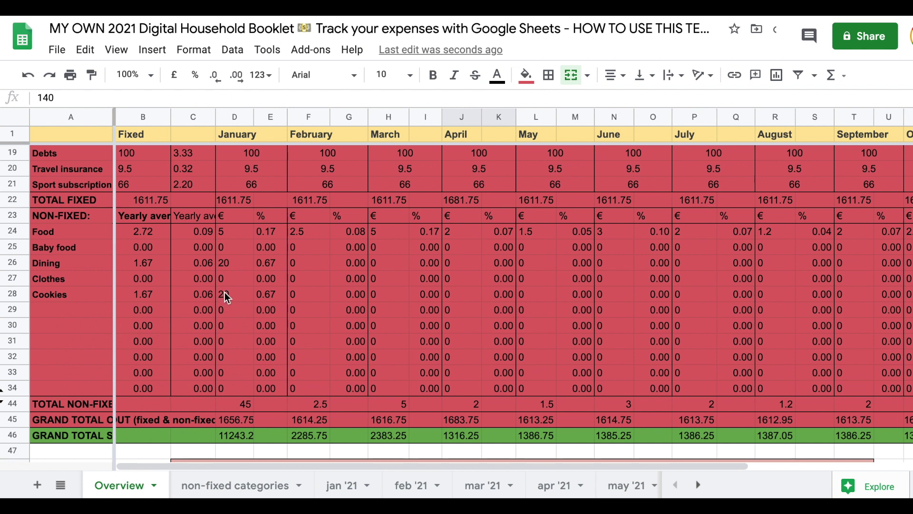
pyautogui.moveTo(225, 292); pyautogui.dragTo(265, 236)
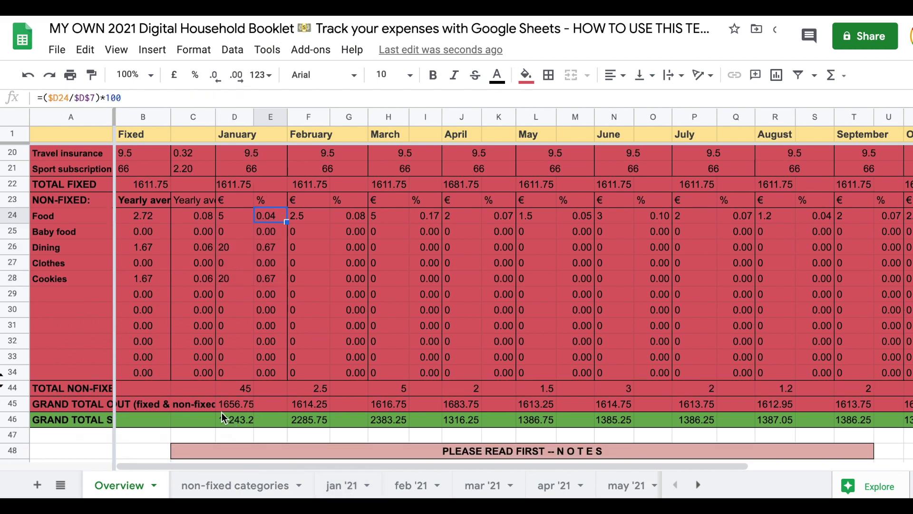
pyautogui.click(240, 421)
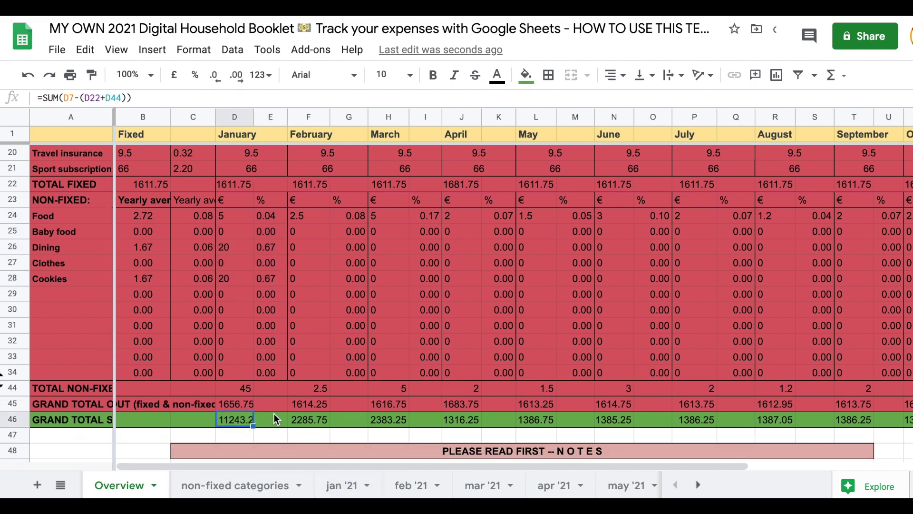
pyautogui.scroll(3, 263, 284)
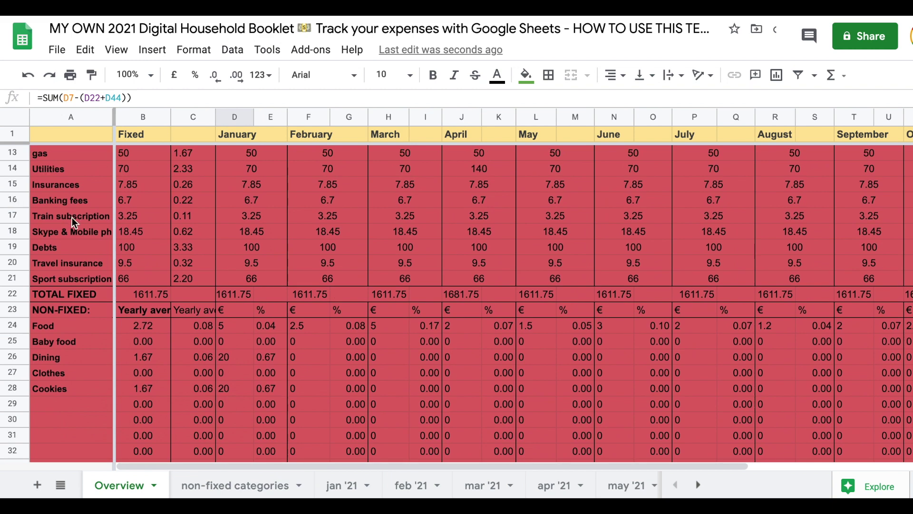
pyautogui.scroll(3, 60, 247)
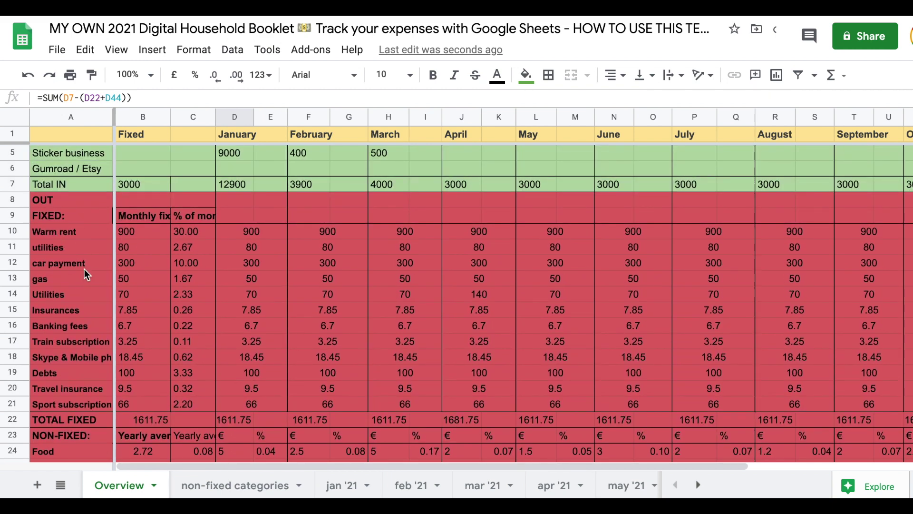
pyautogui.scroll(-7, 89, 318)
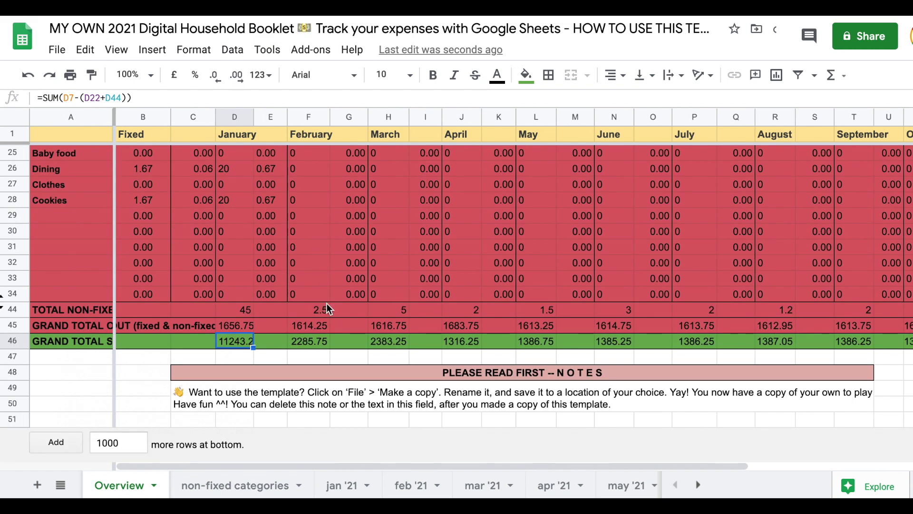
pyautogui.scroll(2, 361, 294)
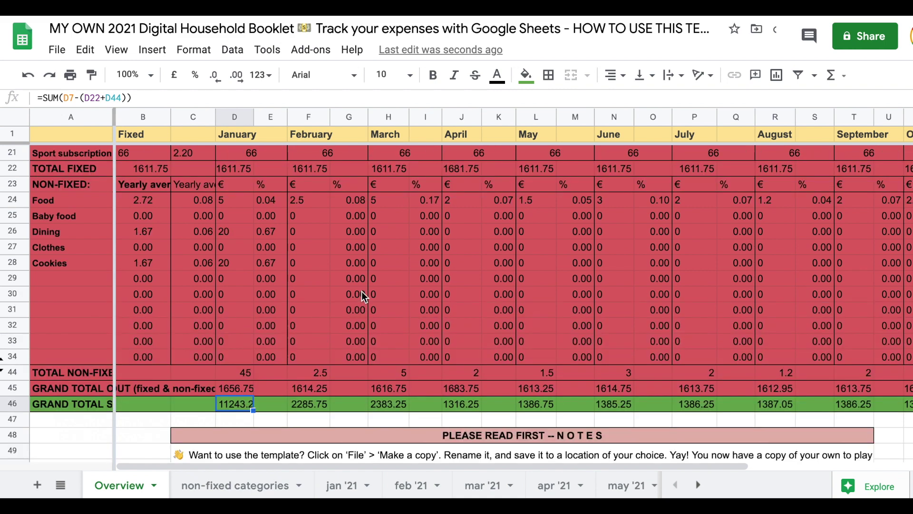